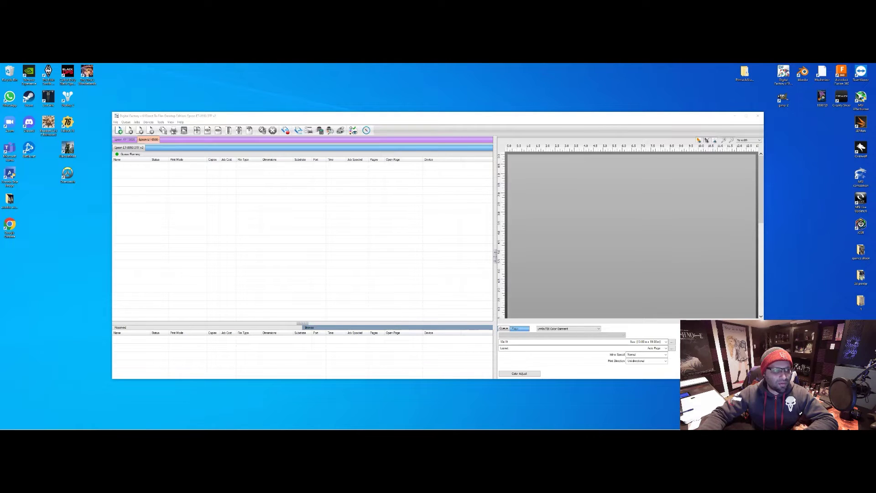
Drag the Evangelion poster image from the desktop into the print queue and accept the resolution warning
click(116, 123)
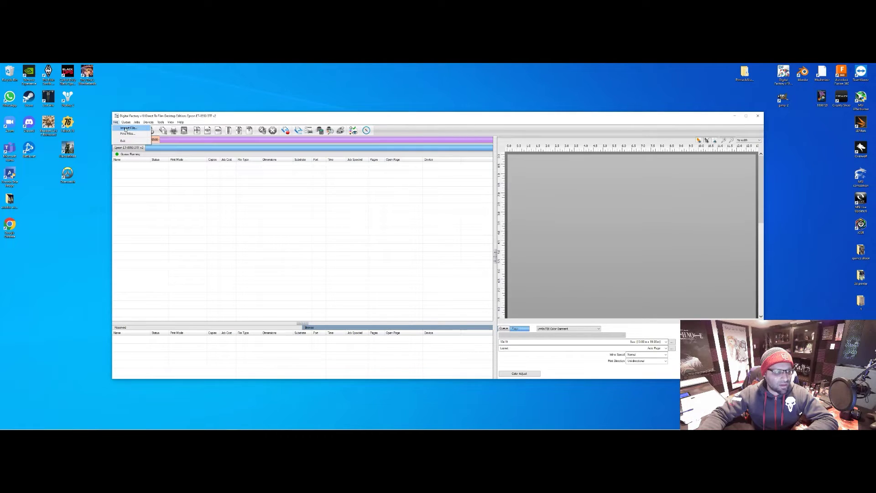
click(127, 128)
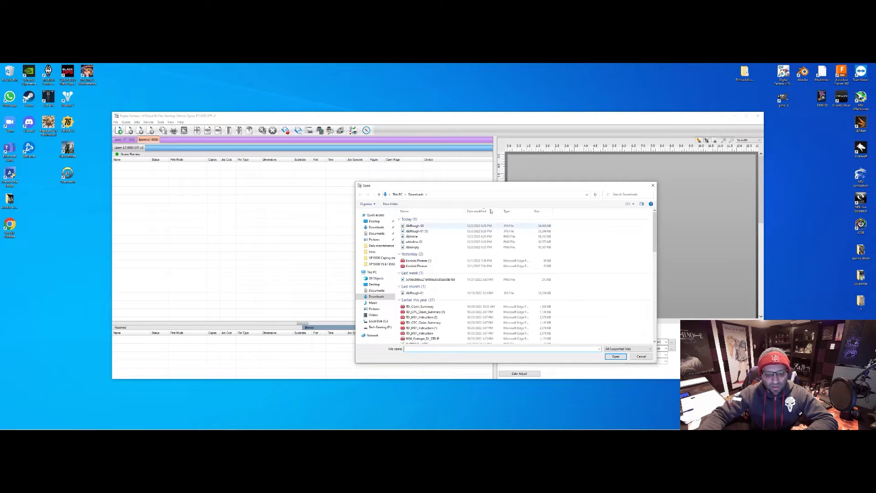
click(653, 185)
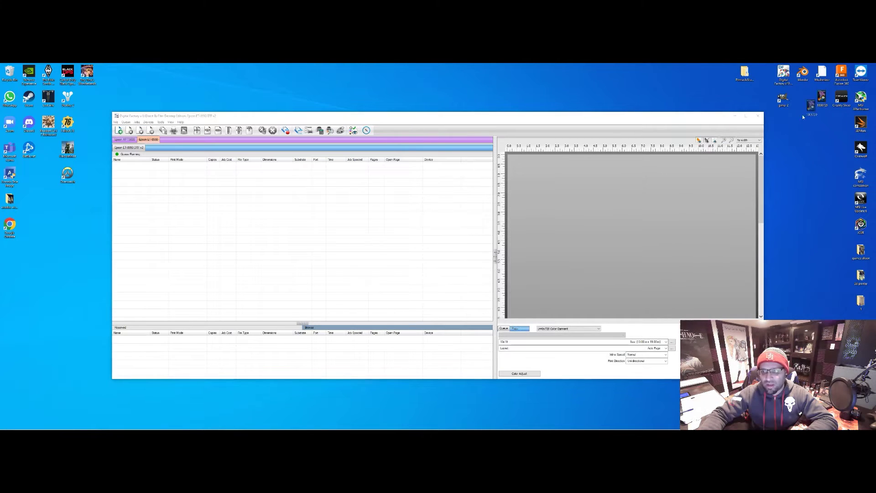
drag(825, 101, 292, 211)
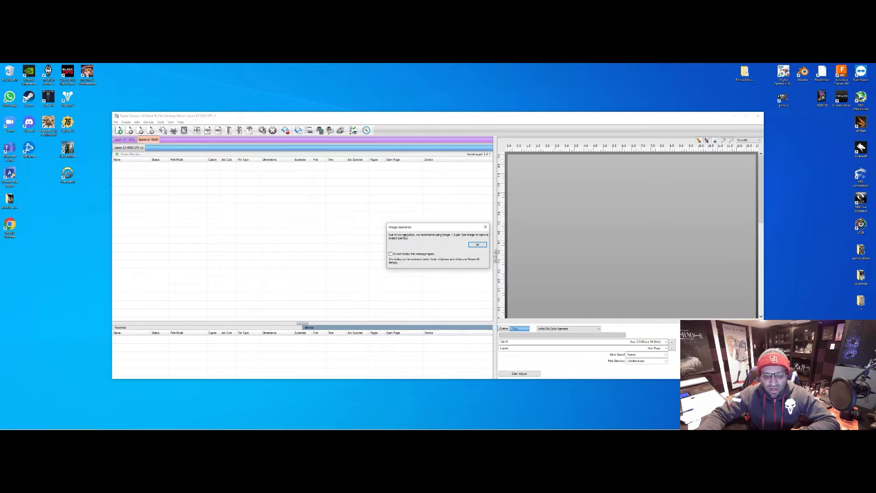
click(477, 244)
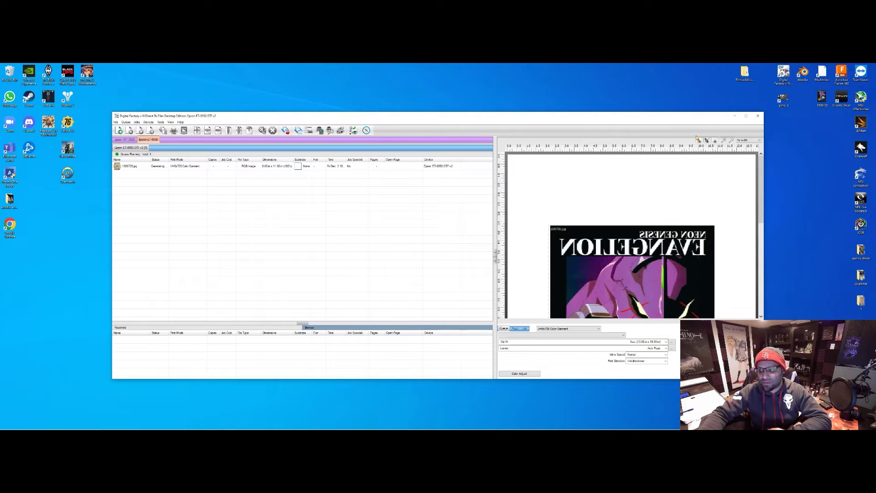
Maximize the program, move the poster up on the page, and select its queue job
click(746, 116)
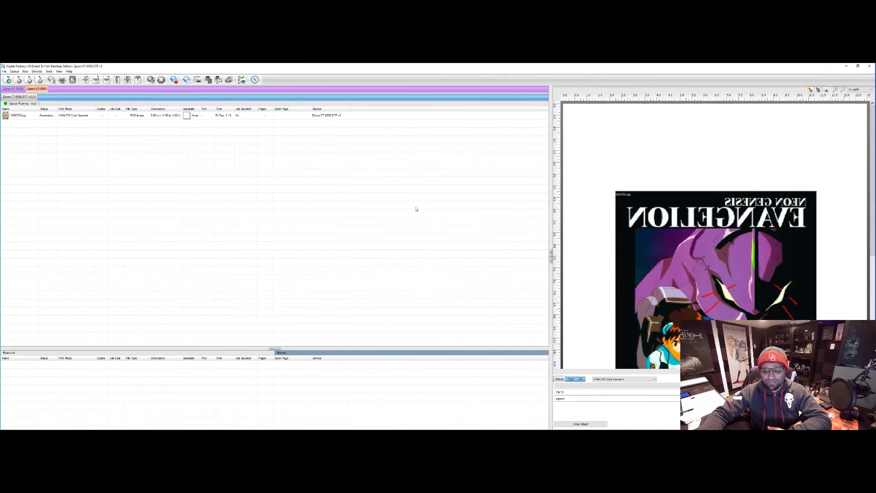
click(692, 265)
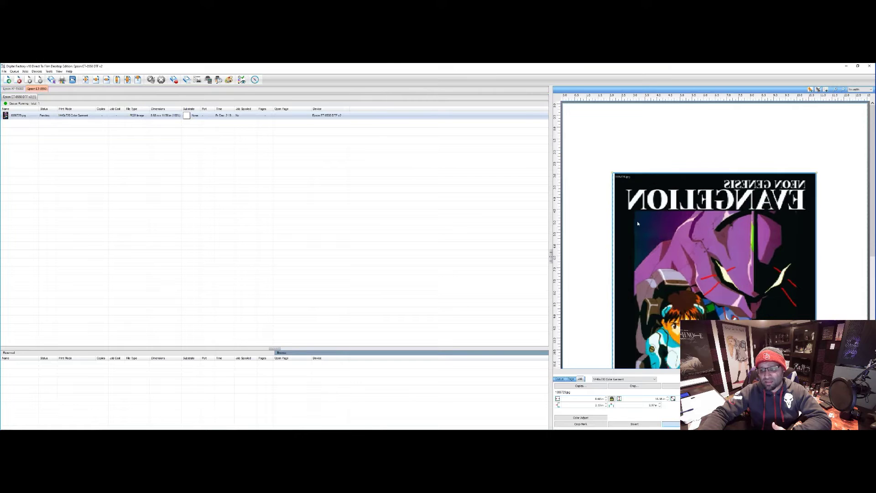
drag(637, 220, 638, 160)
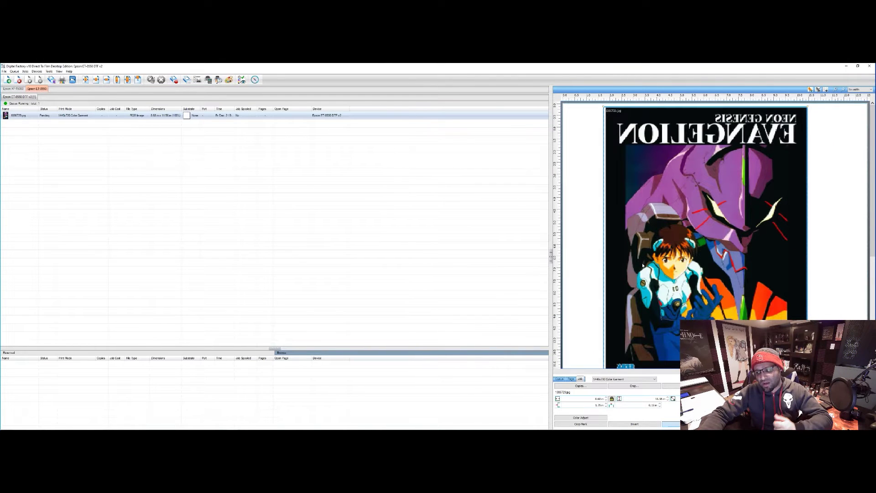
click(95, 118)
Super Size the poster job, replacing its 72 resolution with 1200
right_click(94, 118)
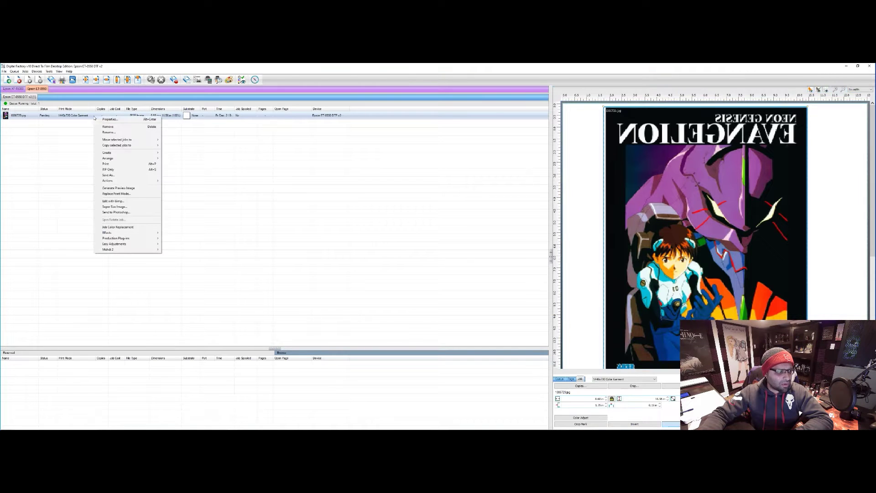
click(119, 209)
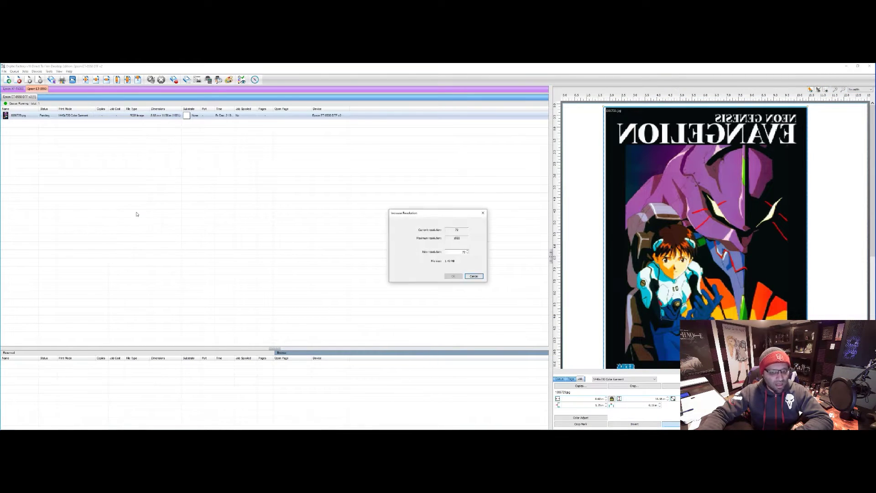
drag(422, 214, 363, 184)
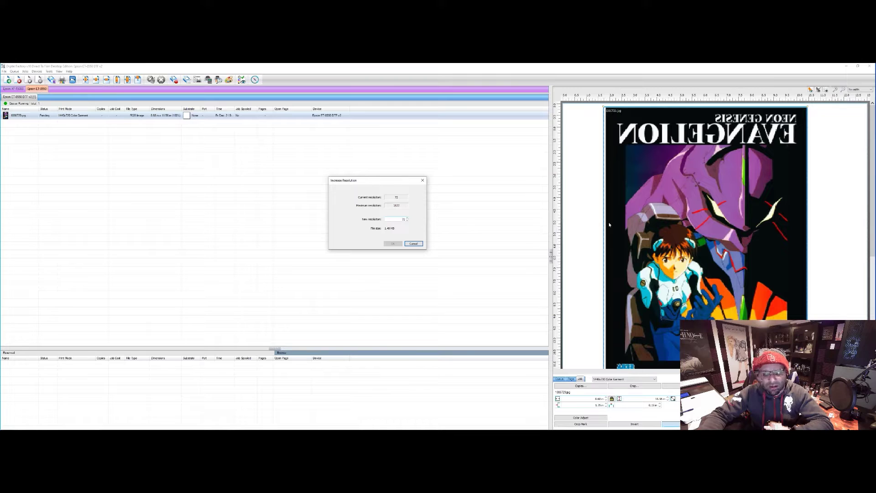
double_click(397, 219)
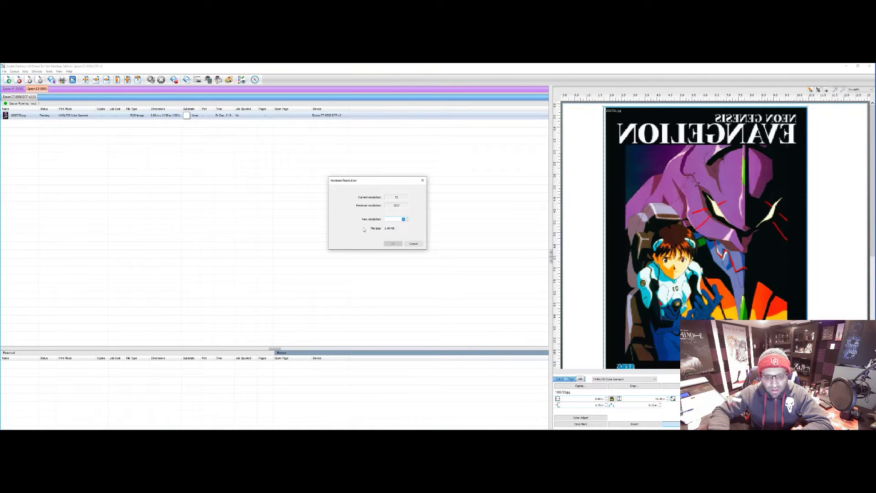
text(1200)
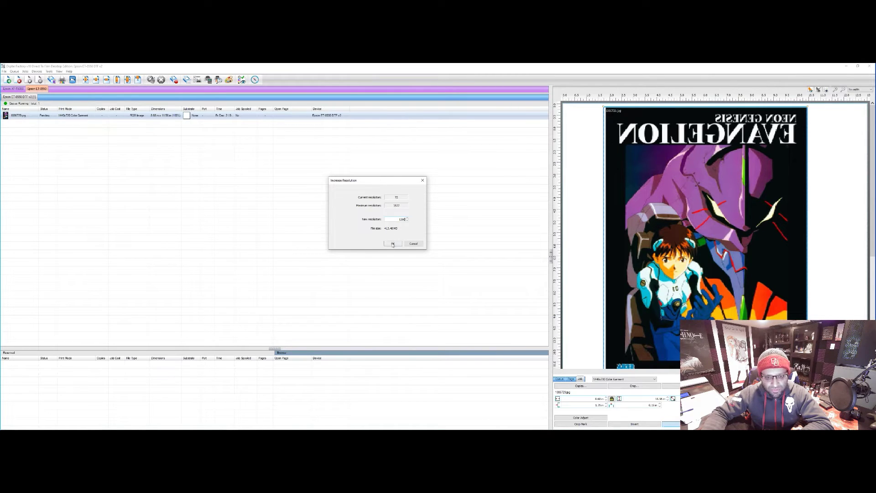
key(BackSpace)
key(BackSpace)
key(BackSpace)
key(BackSpace)
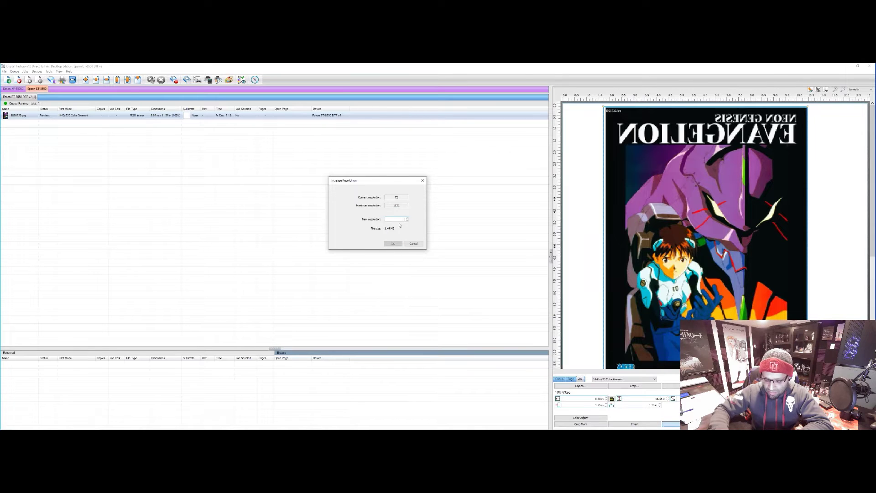
text(1300)
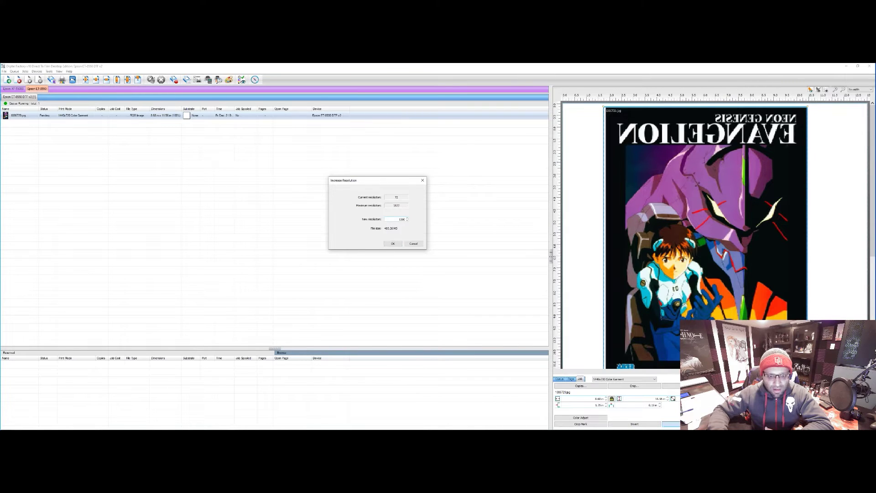
key(BackSpace)
key(BackSpace)
key(BackSpace)
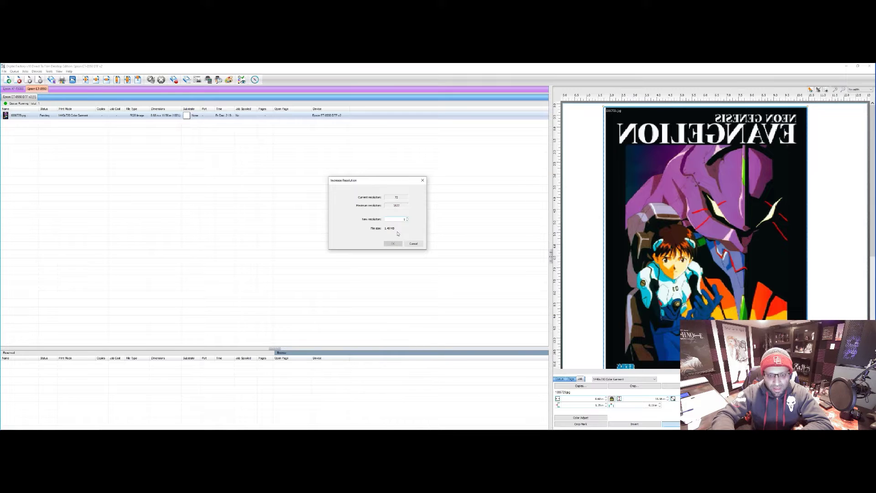
text(200)
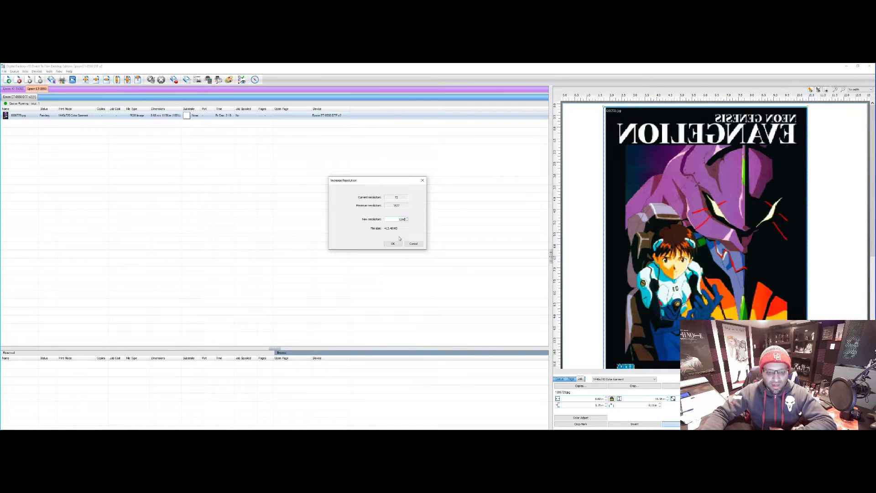
click(392, 243)
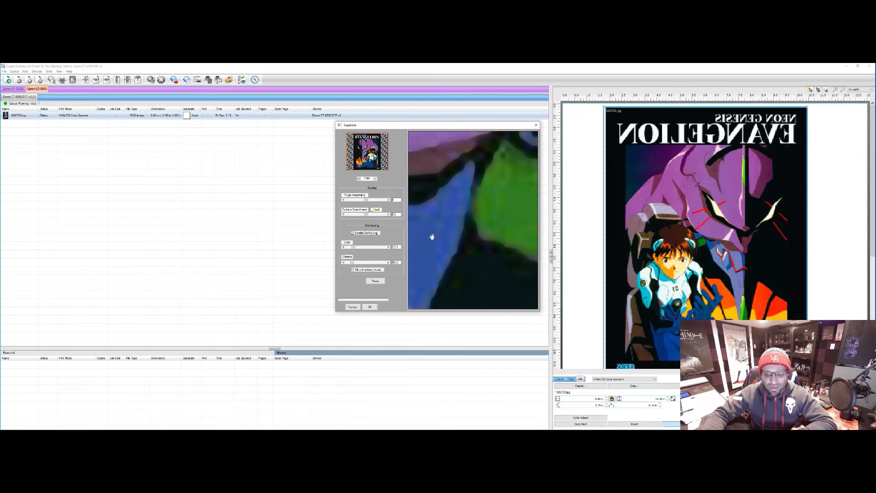
Zoom the Supersize preview and try edge sharpening at 100, then return it to minimum
click(375, 179)
click(375, 179)
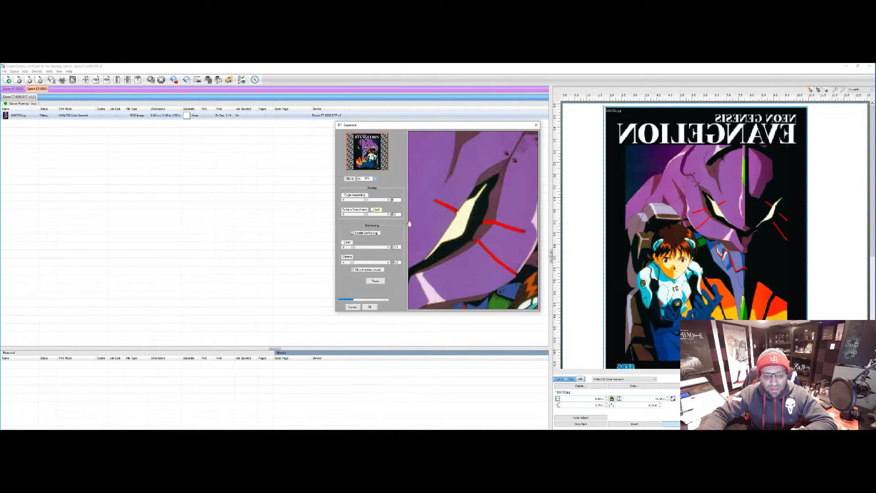
click(389, 200)
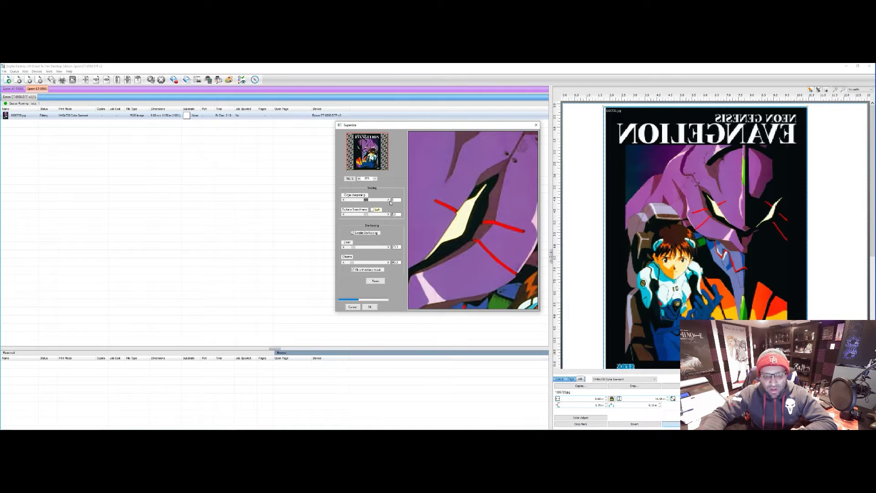
click(389, 200)
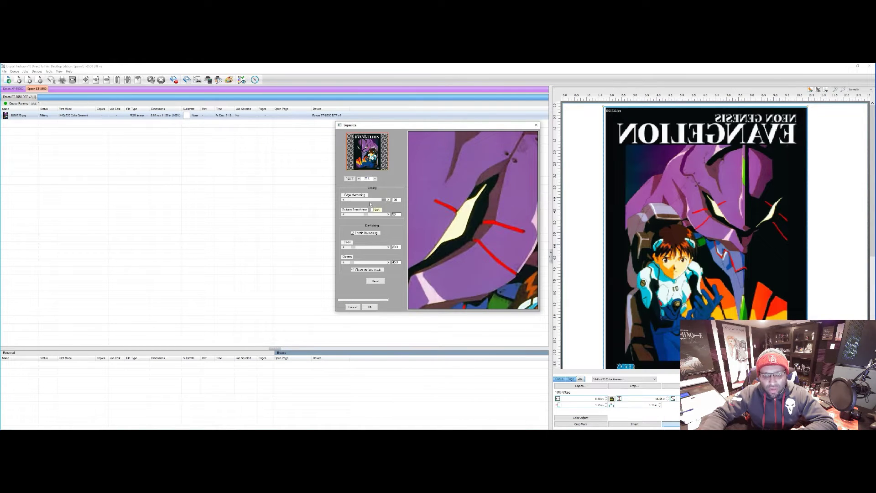
drag(384, 200, 339, 199)
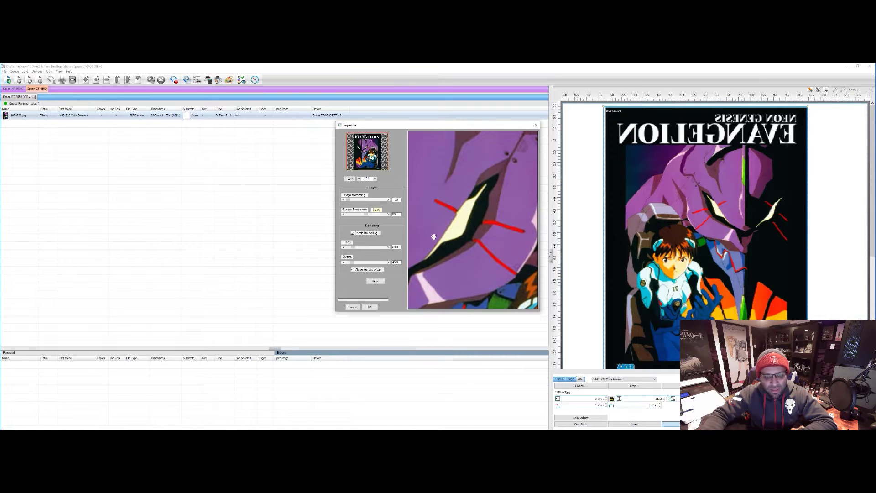
click(375, 180)
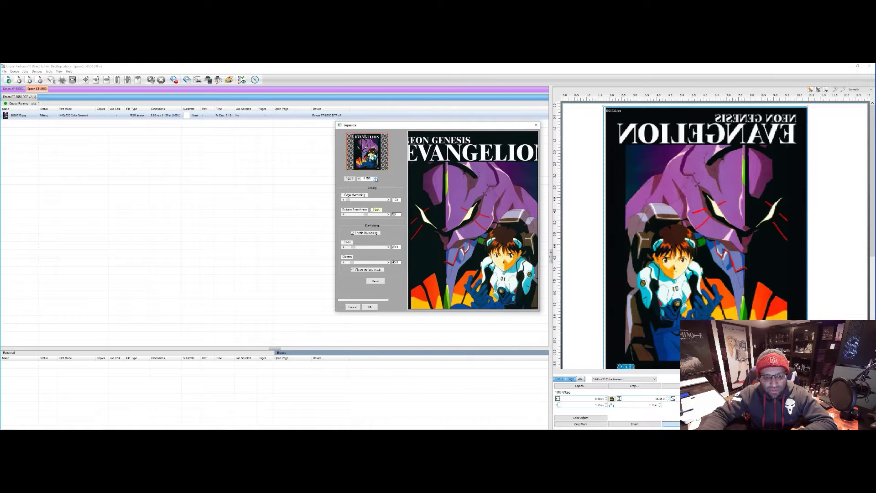
click(359, 179)
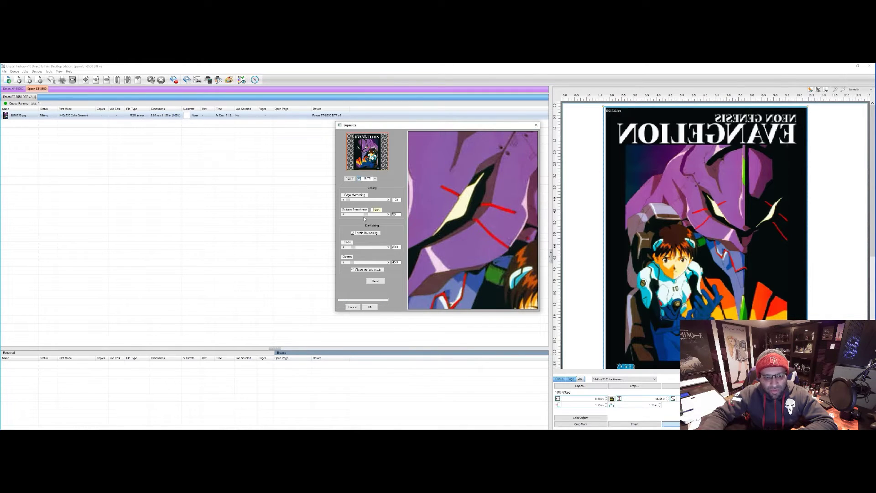
Set Surface Smoothness to 100, de-noising clean to 200 and luma to about 154.5, then apply
mouse_move(366, 214)
mouse_down()
mouse_move(386, 214)
mouse_move(350, 214)
mouse_move(365, 215)
mouse_up()
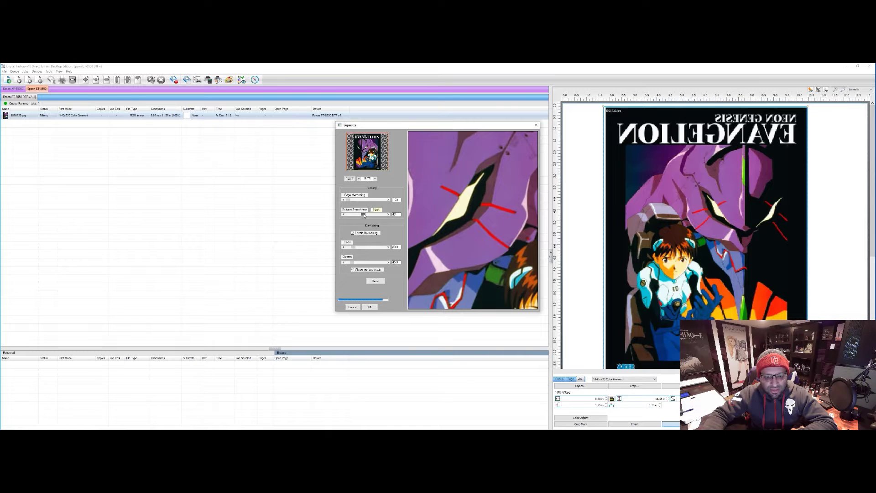
drag(353, 247, 392, 250)
drag(383, 247, 347, 247)
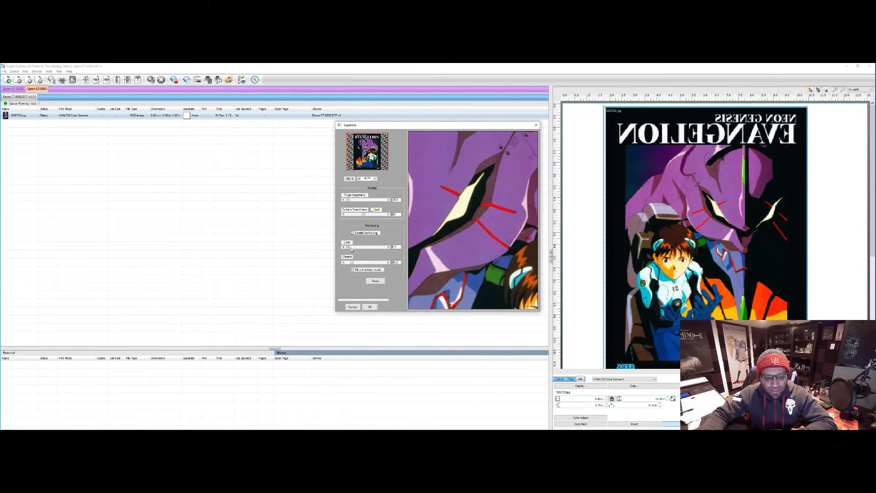
mouse_move(352, 250)
mouse_down()
mouse_move(377, 249)
mouse_move(369, 249)
mouse_up()
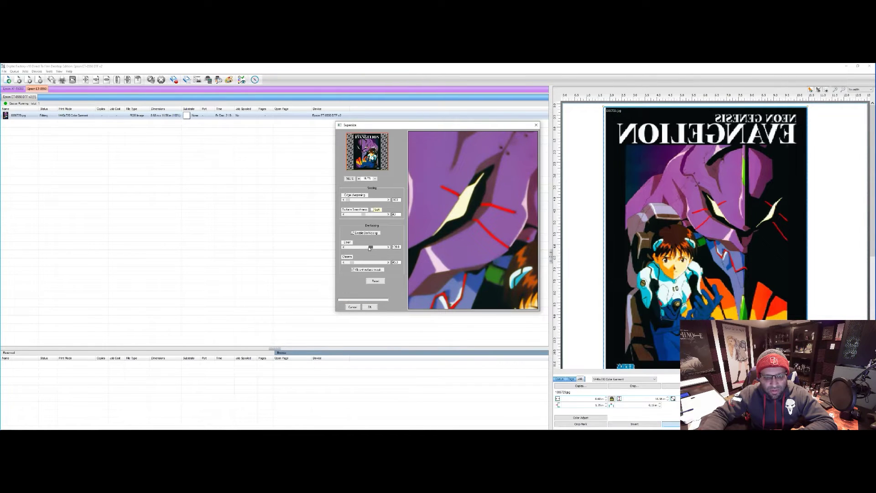
click(375, 180)
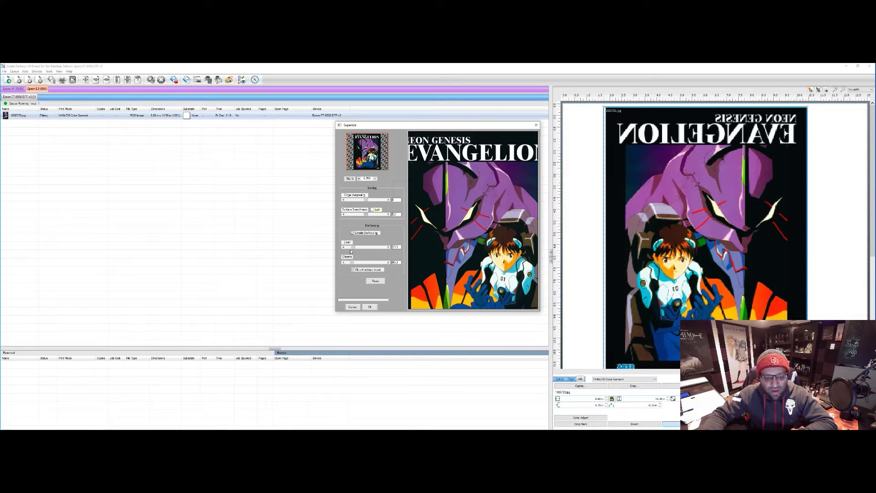
click(370, 307)
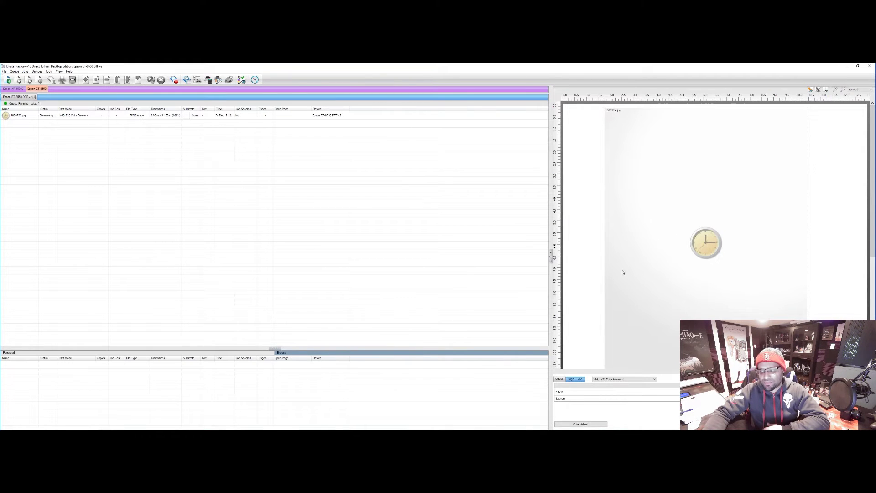
Restore the program to a smaller window and select the Evangelion poster job
click(858, 65)
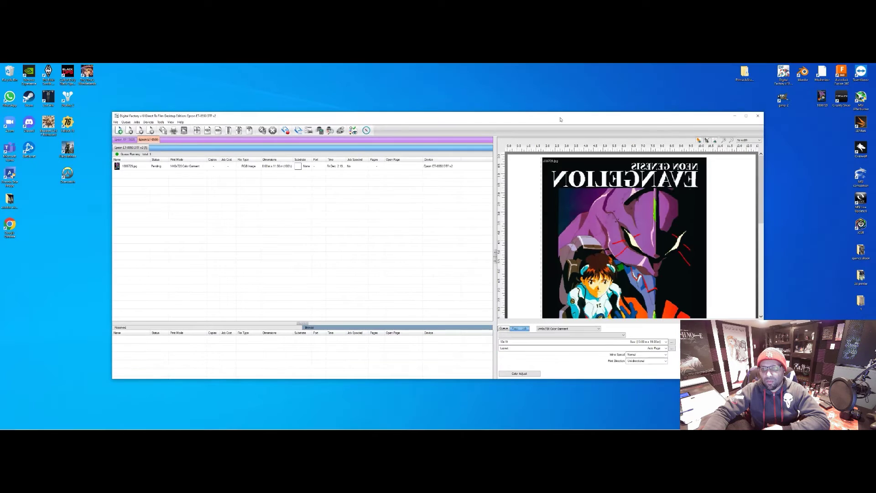
drag(560, 119, 471, 88)
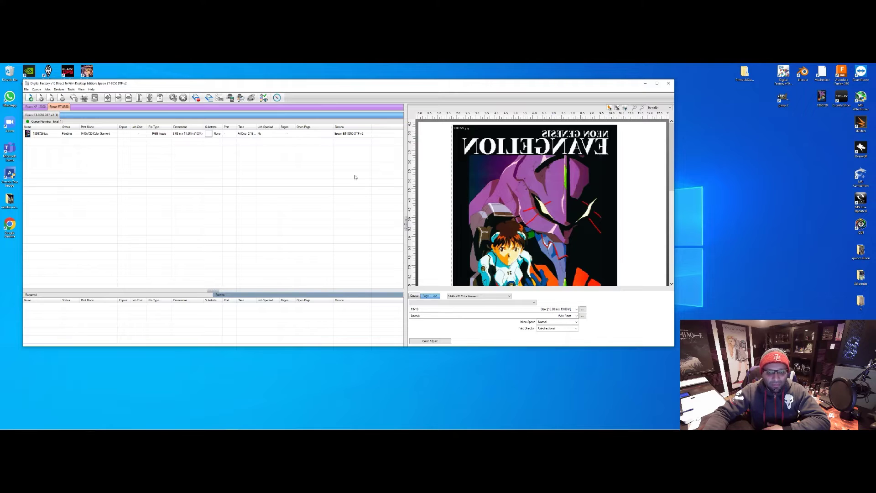
click(104, 135)
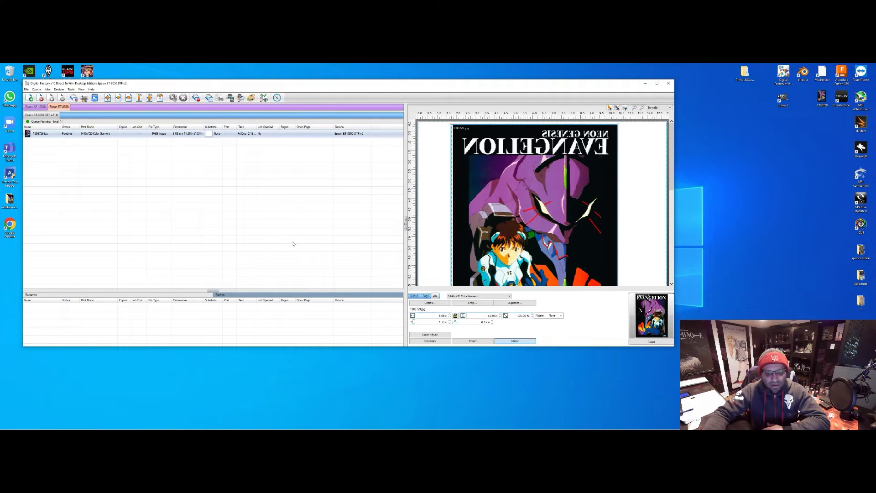
Resize the poster job by entering height 15 and width 13 (13.00 × 17.31 in)
double_click(432, 315)
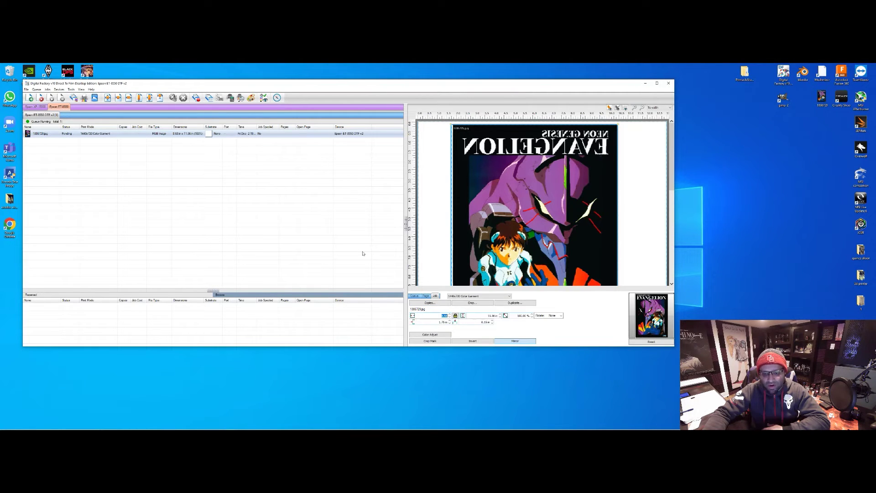
double_click(484, 316)
text(15)
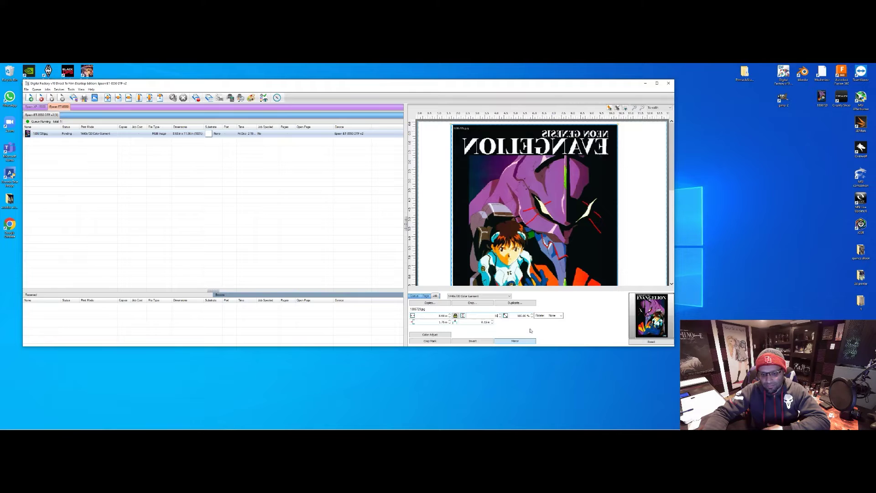
key(Return)
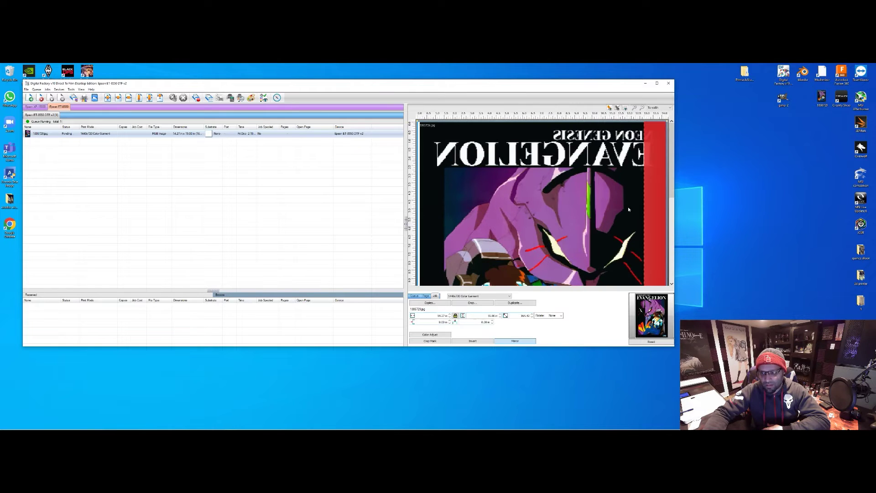
triple_click(440, 316)
text(13)
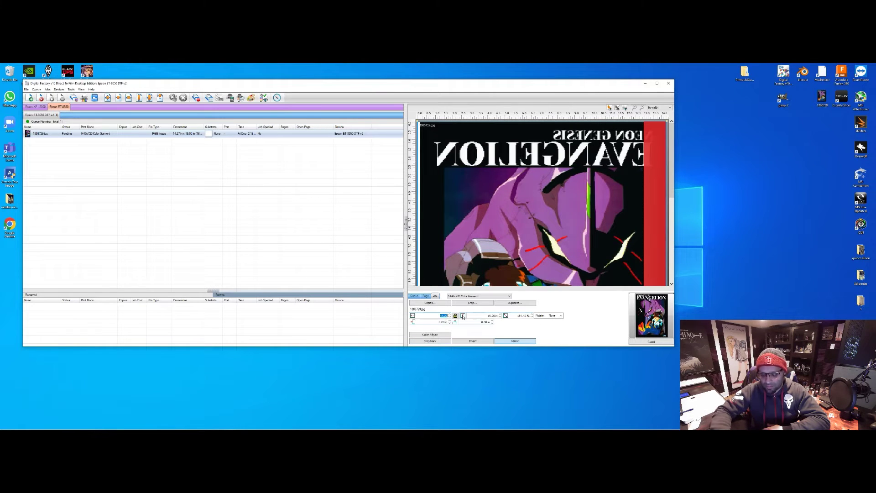
key(Return)
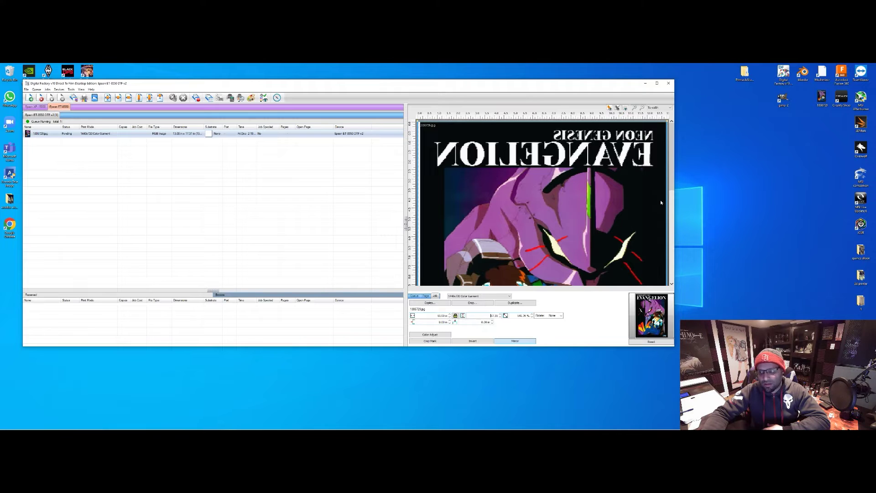
drag(672, 190, 668, 258)
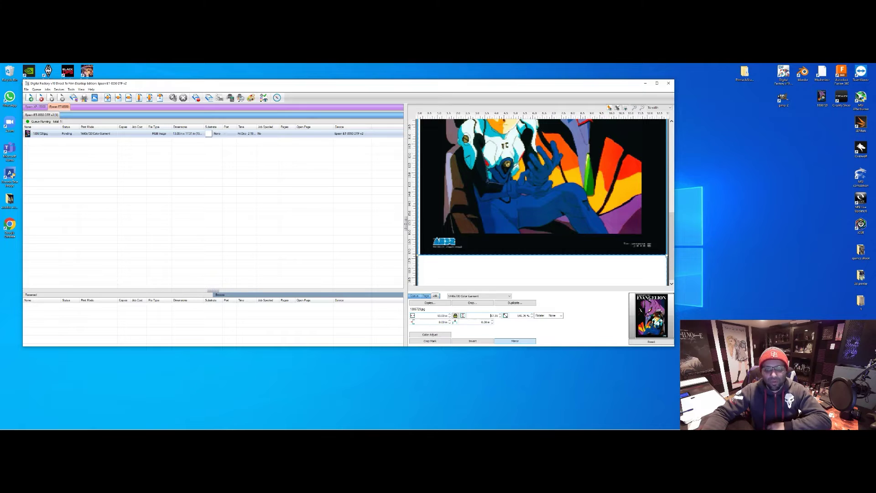
right_click(156, 143)
Import J&Rough-03 from Downloads as a second queue job and select it
click(170, 154)
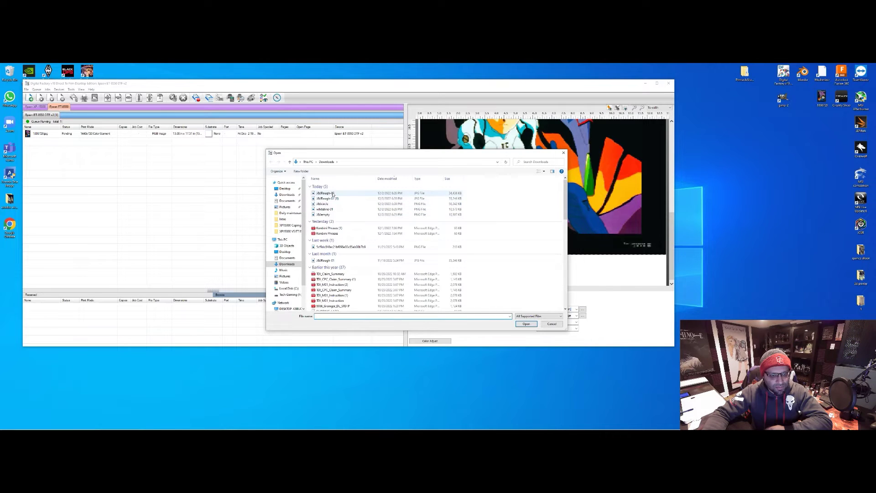
click(332, 194)
double_click(333, 193)
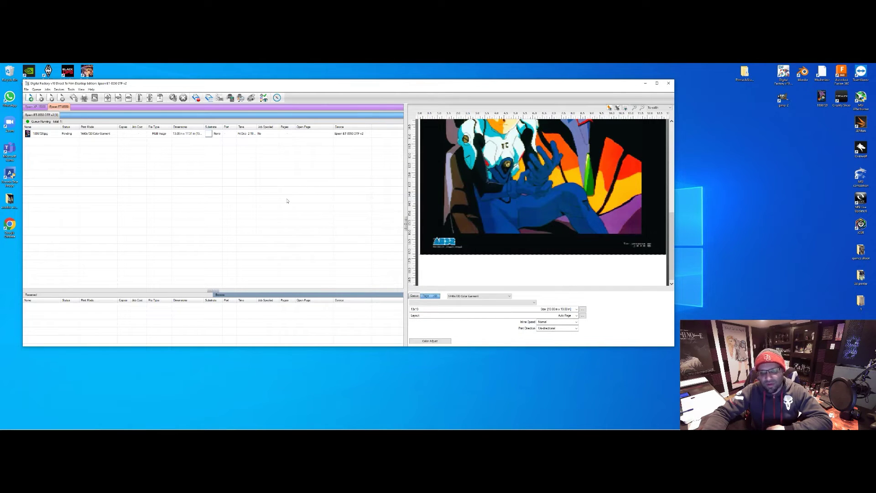
drag(500, 88, 575, 99)
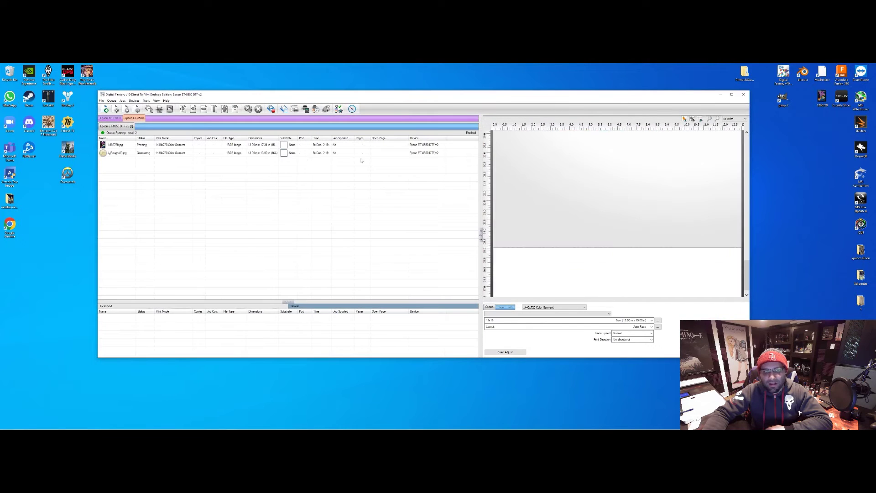
click(135, 154)
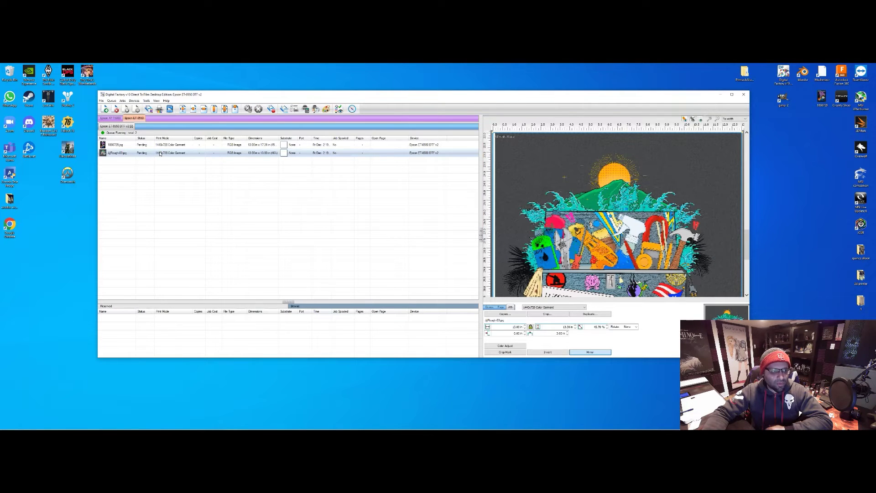
right_click(159, 153)
Open Effects > Color Correction for the J&Rough-03 job and enlarge its preview
click(145, 155)
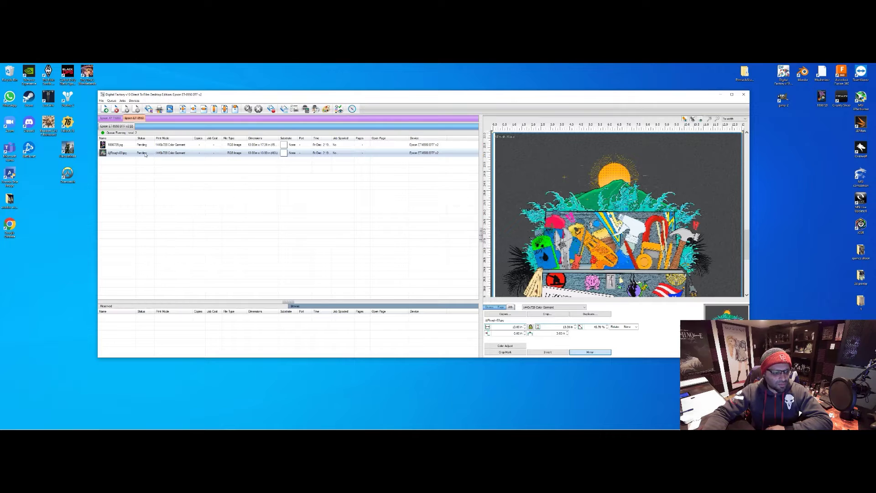
right_click(145, 155)
mouse_move(170, 270)
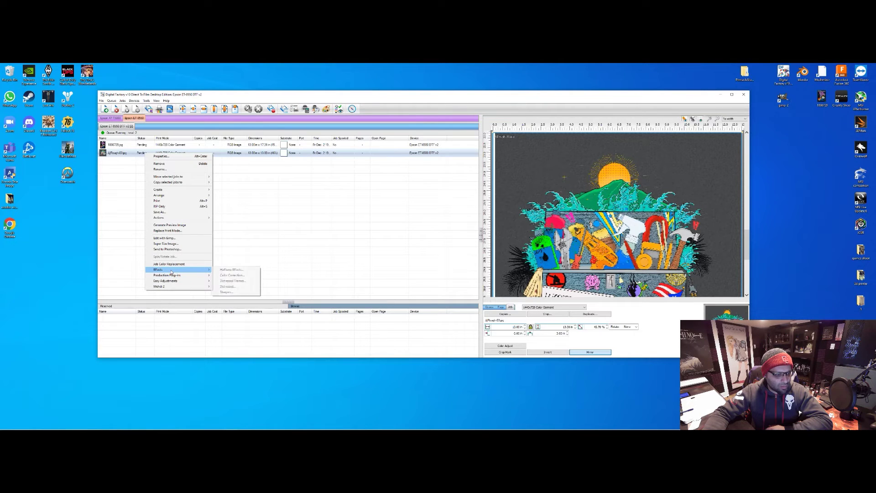
click(227, 276)
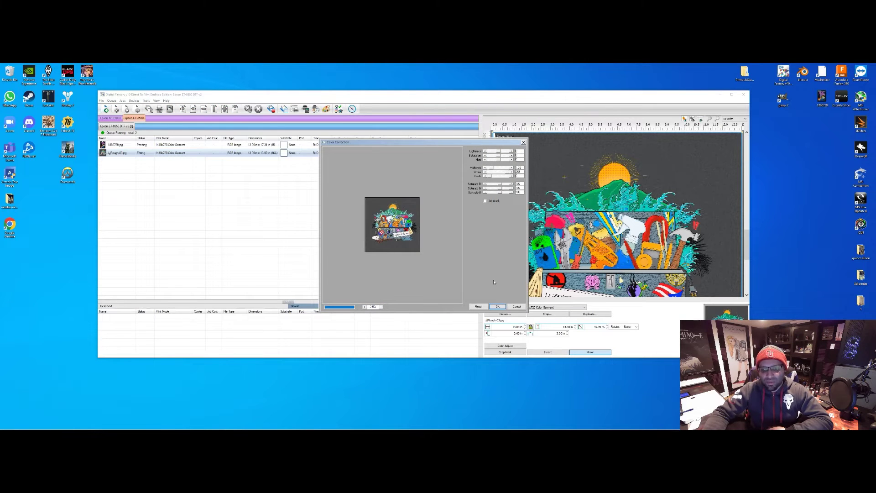
click(364, 307)
click(365, 307)
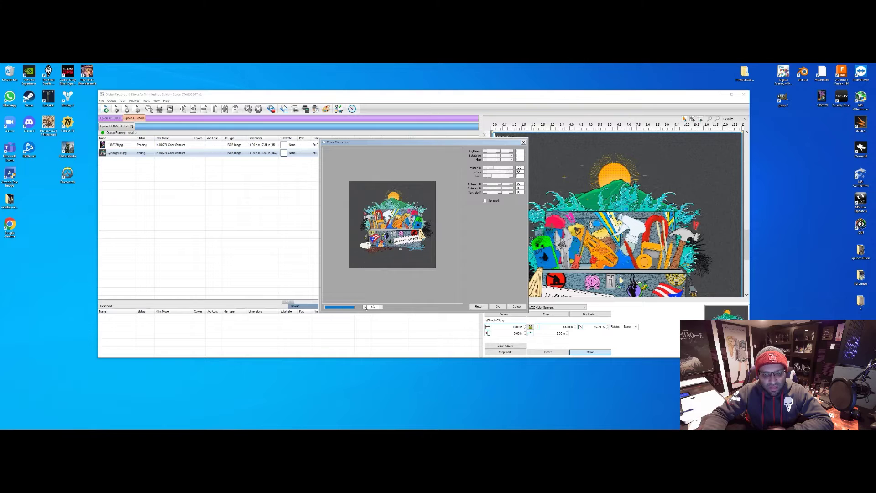
click(364, 307)
click(365, 307)
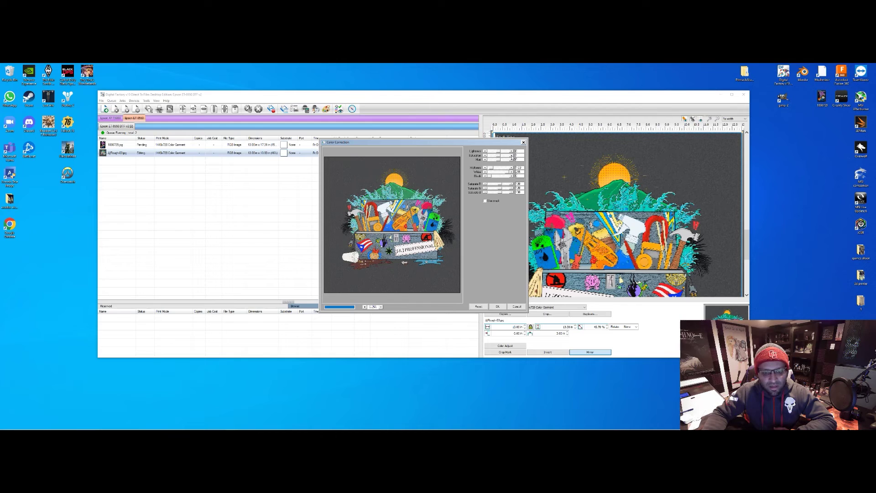
Raise the artwork's saturation by twelve steps with the Saturation slider's right arrow
click(511, 155)
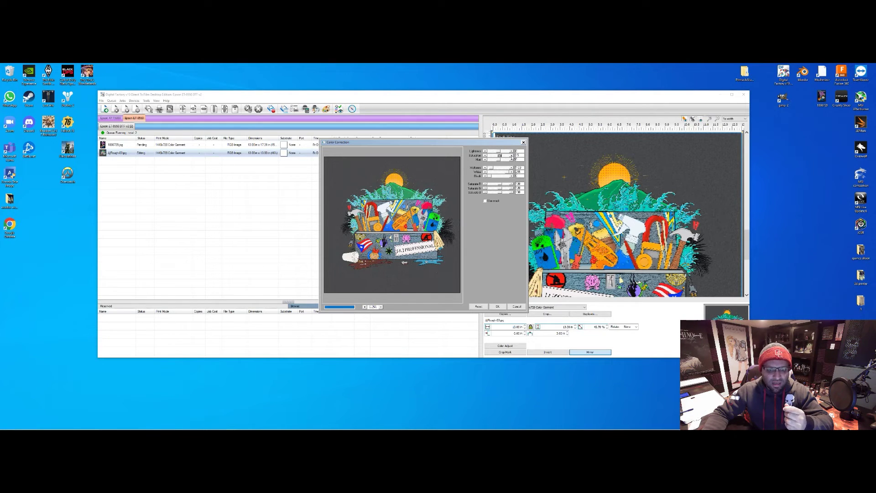
click(511, 156)
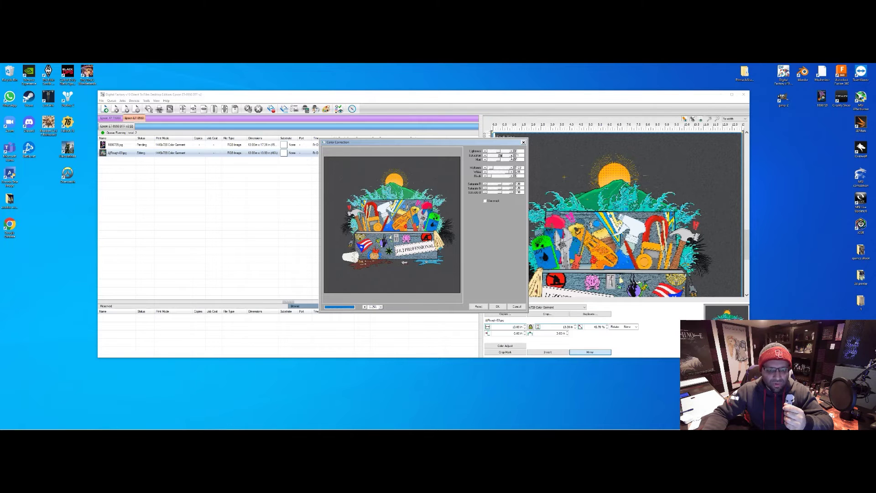
click(511, 155)
click(511, 156)
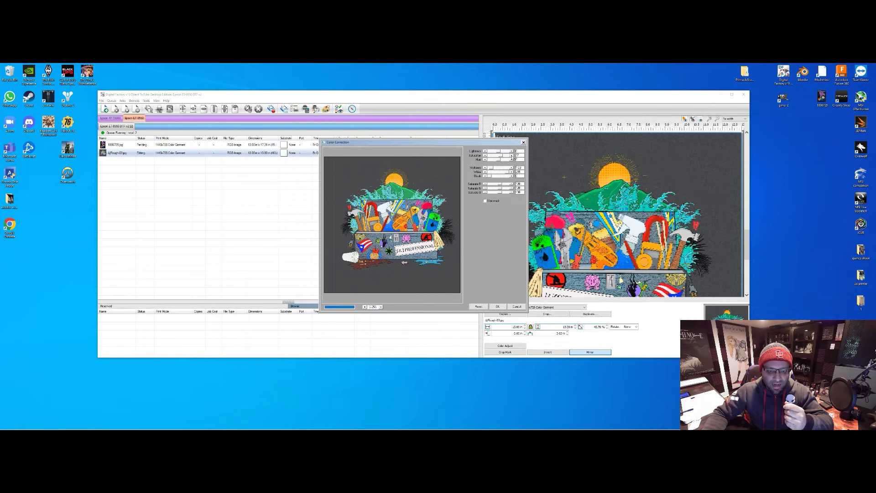
click(511, 155)
click(511, 156)
click(511, 156)
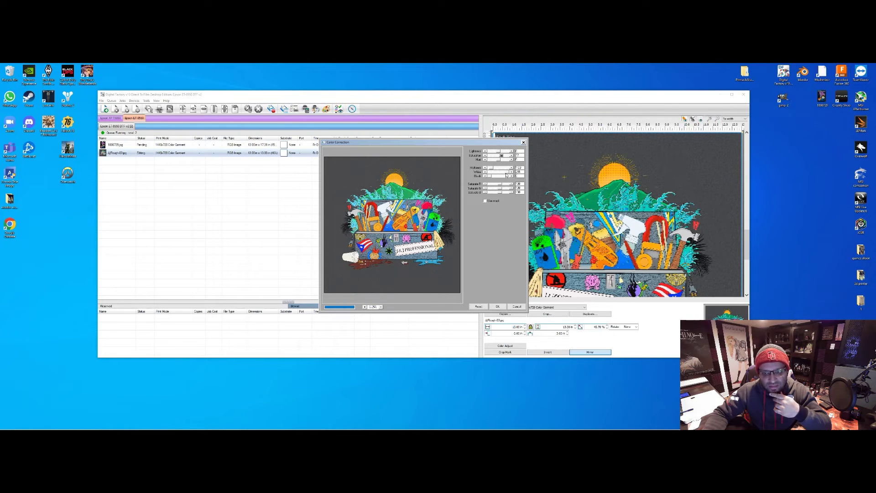
click(511, 156)
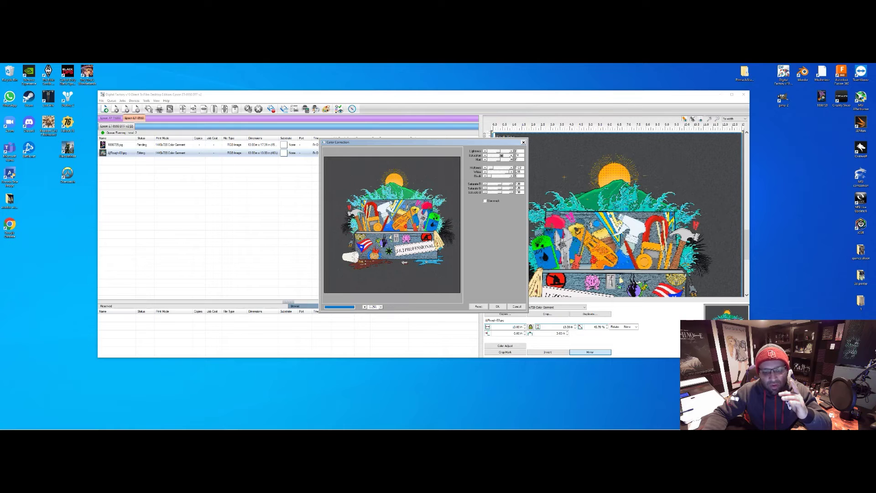
click(512, 156)
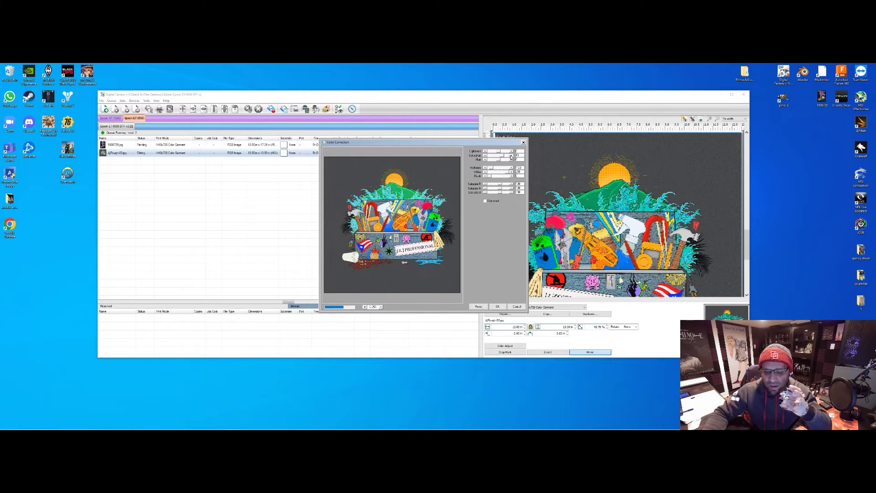
click(512, 156)
click(512, 157)
click(511, 156)
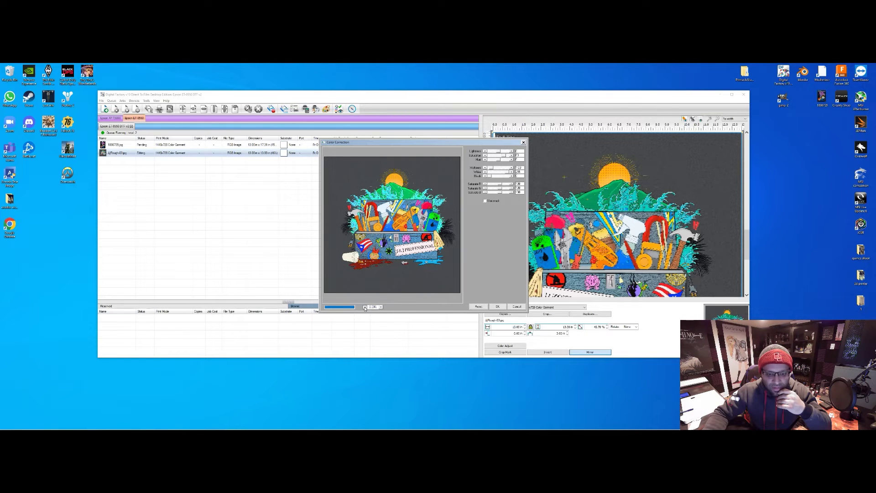
Reset the colour corrections, raise saturation just two steps, and apply with OK
click(364, 307)
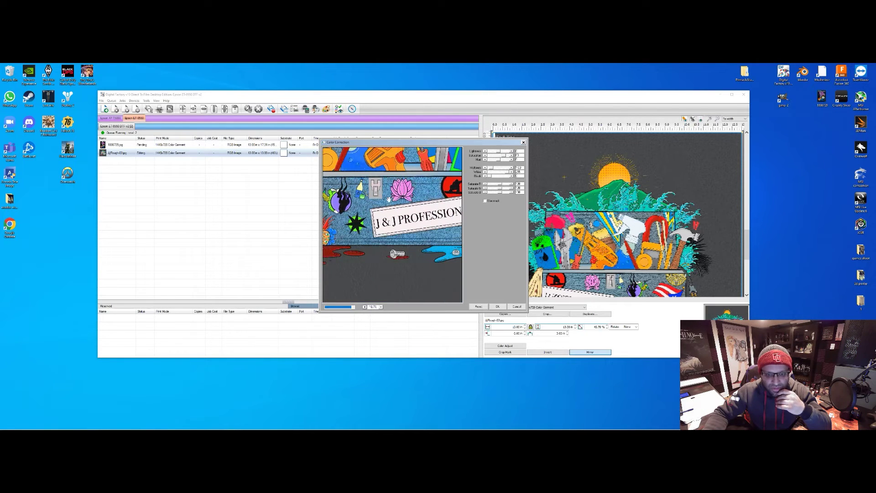
click(478, 306)
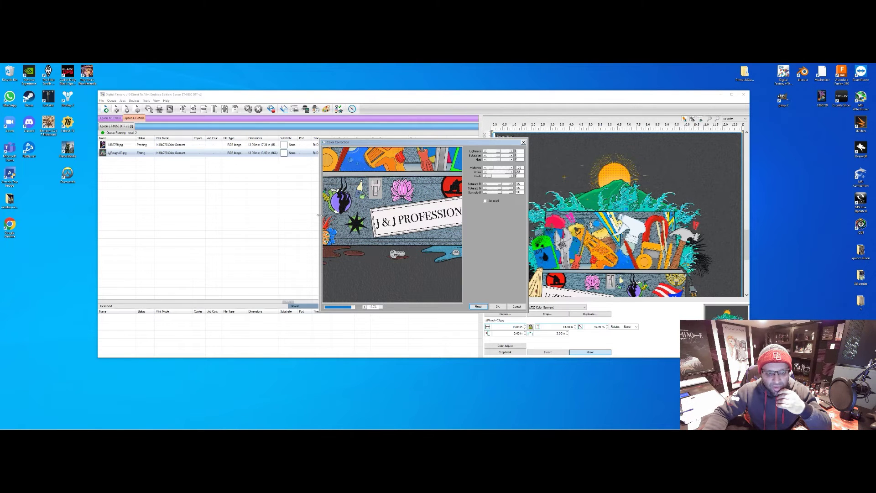
click(365, 307)
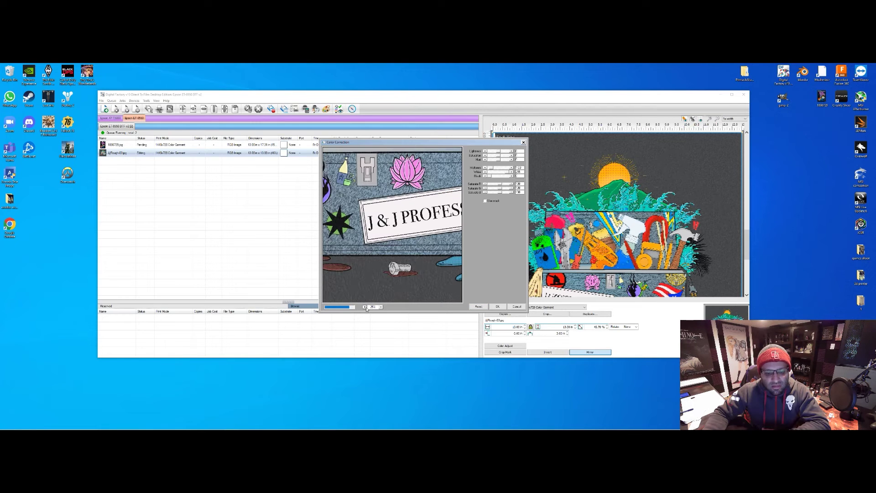
click(381, 307)
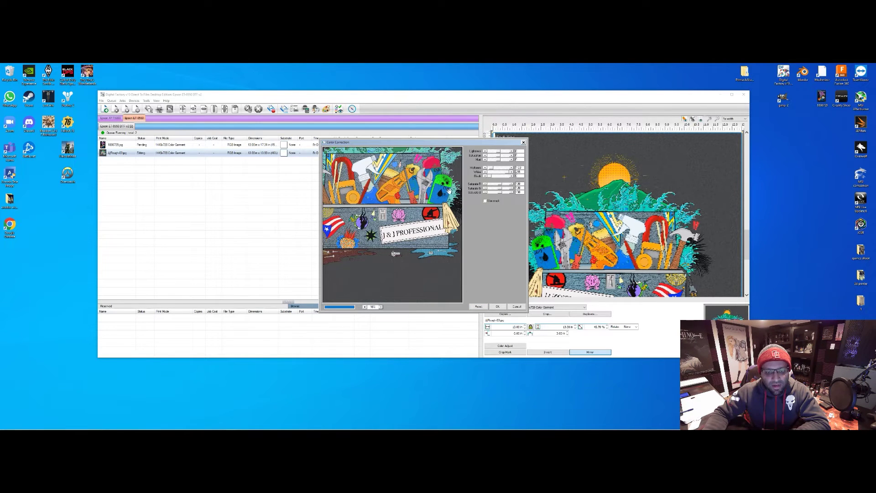
drag(419, 277, 389, 246)
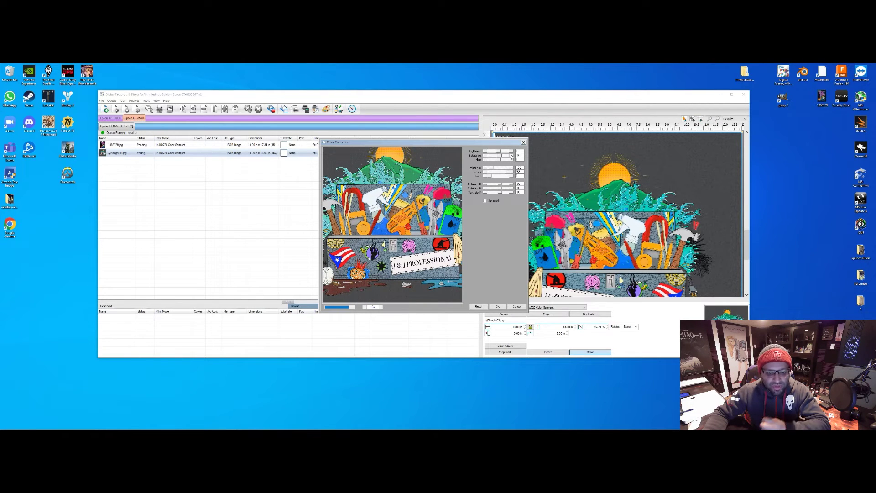
click(512, 155)
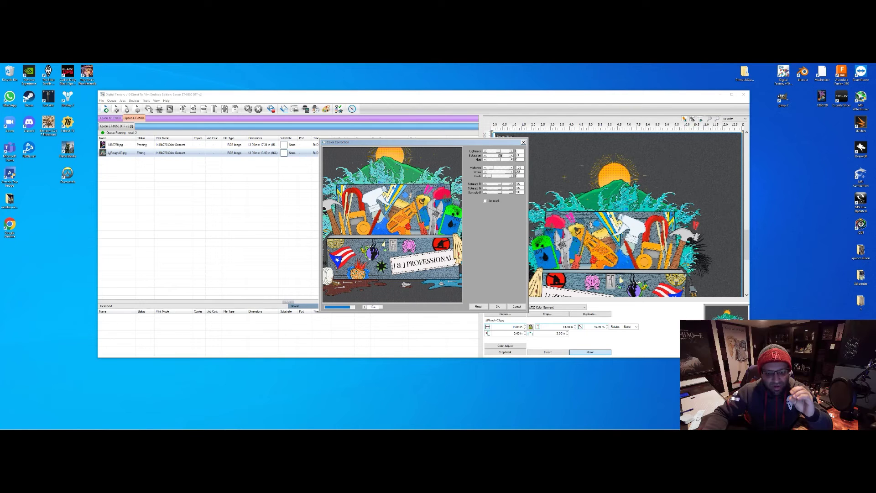
click(511, 156)
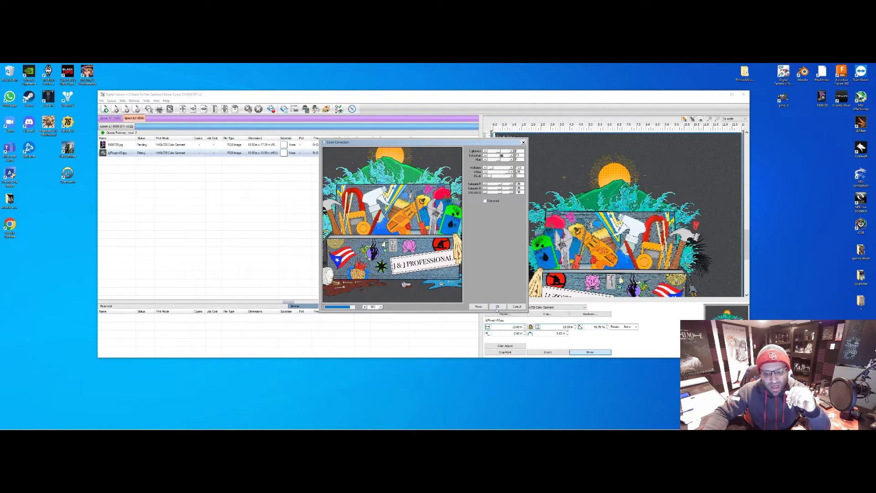
click(497, 307)
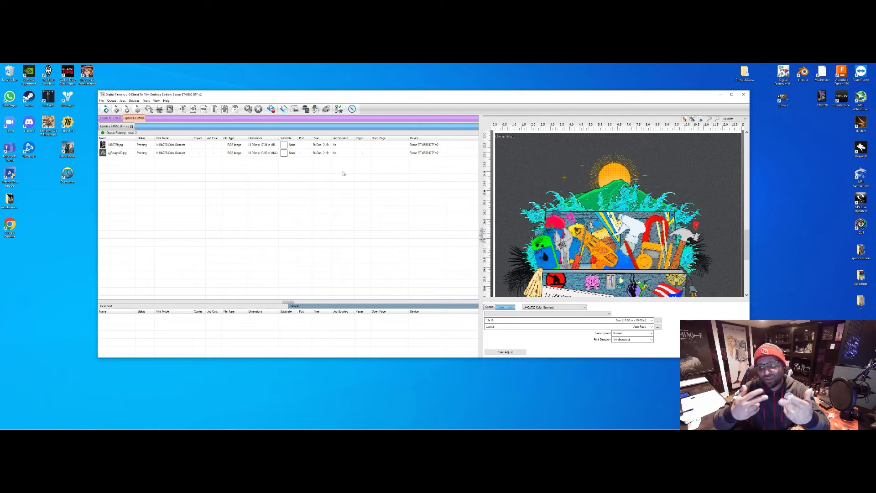
Bring up the job options for the pending LJRough-03 job in the queue
right_click(175, 155)
Rip LJRough-03.jpg and 1836729.jpg with RIP Only so both hold, then start GIMP
click(193, 208)
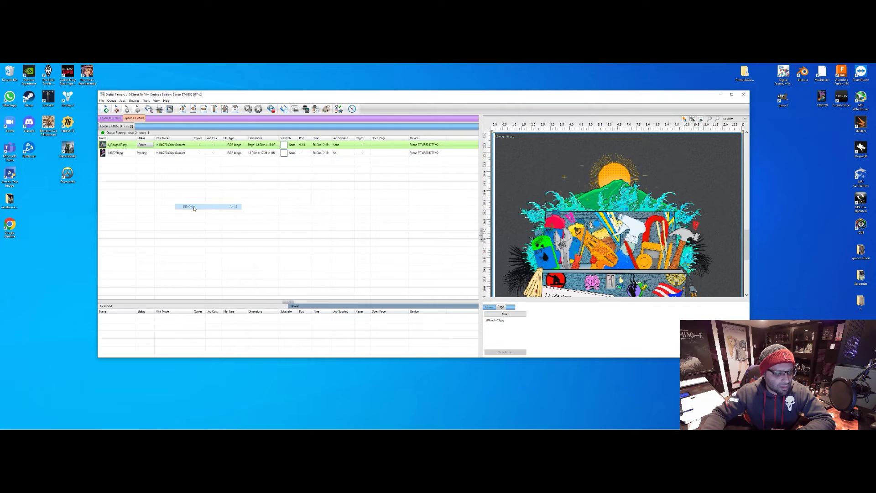
click(146, 154)
right_click(151, 155)
click(146, 154)
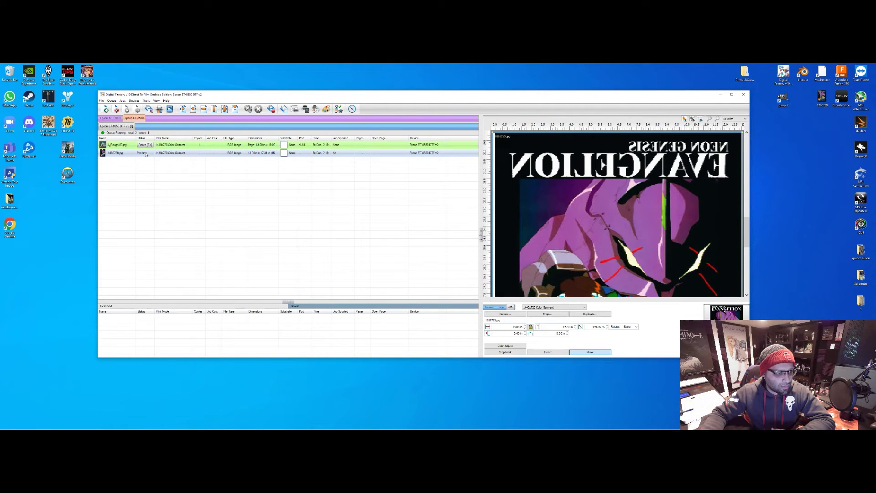
right_click(146, 154)
click(168, 206)
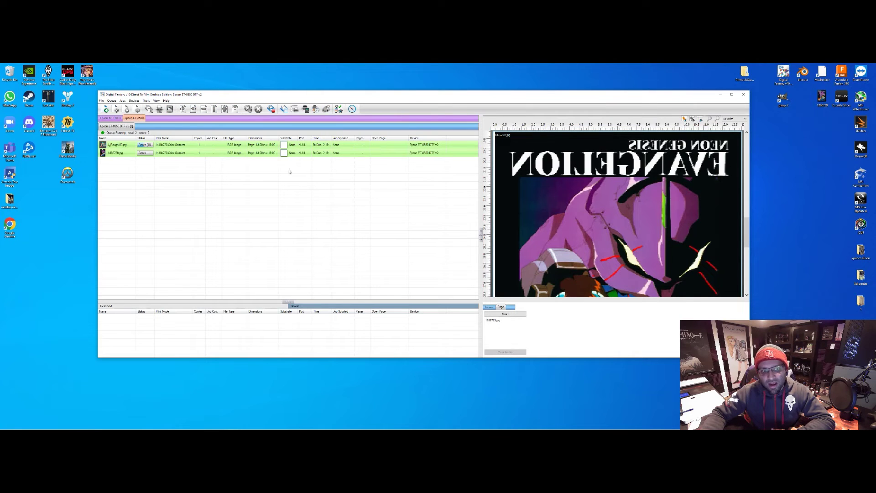
right_click(170, 155)
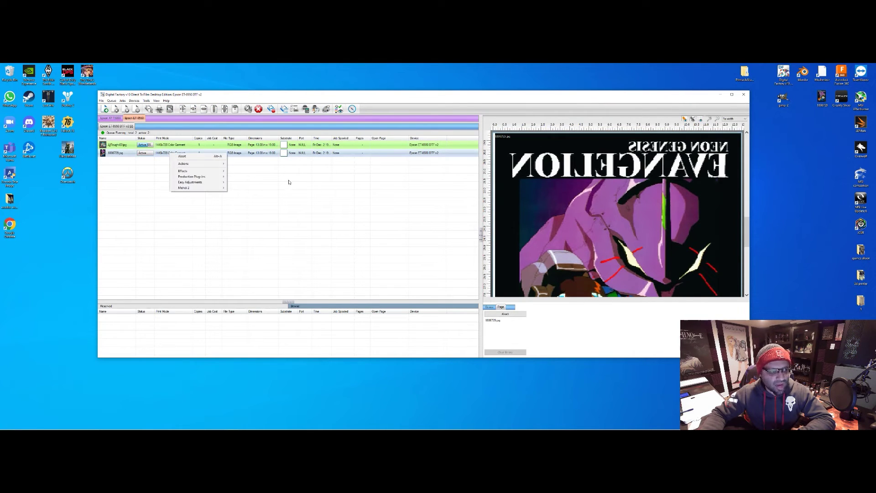
click(175, 143)
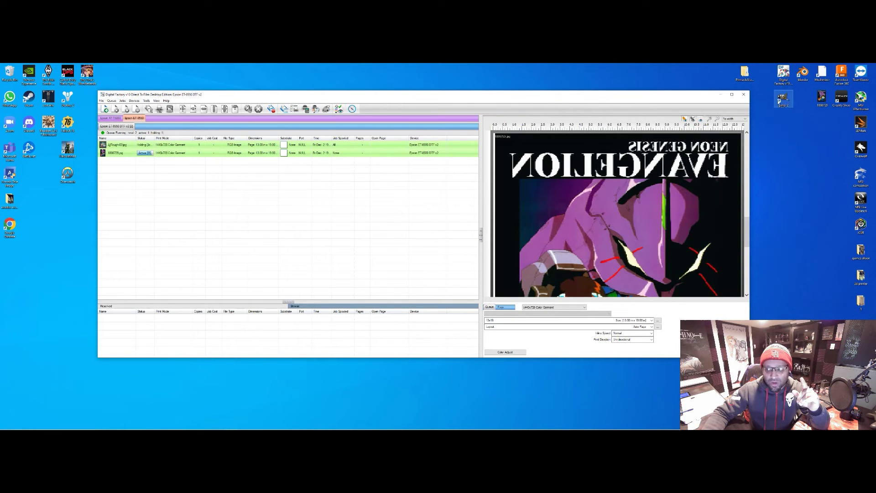
click(783, 103)
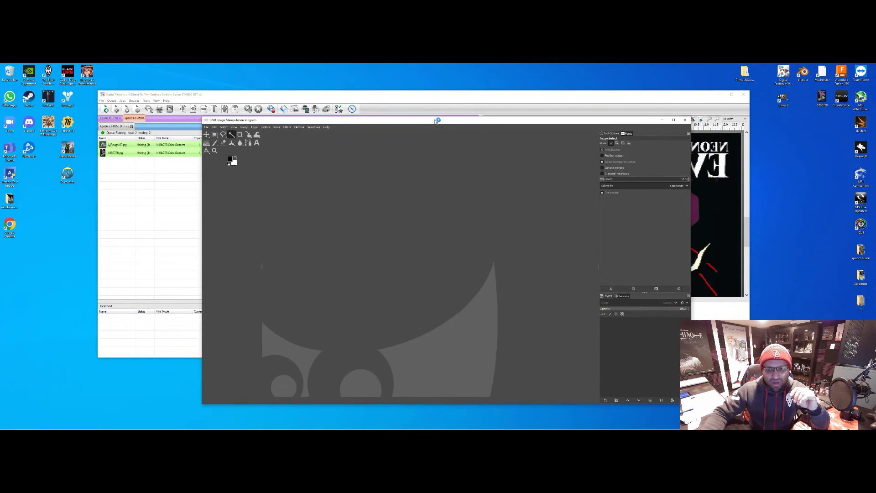
Move the GIMP window and convert the opened 1836729.jpg poster to built-in sRGB
drag(436, 120, 385, 101)
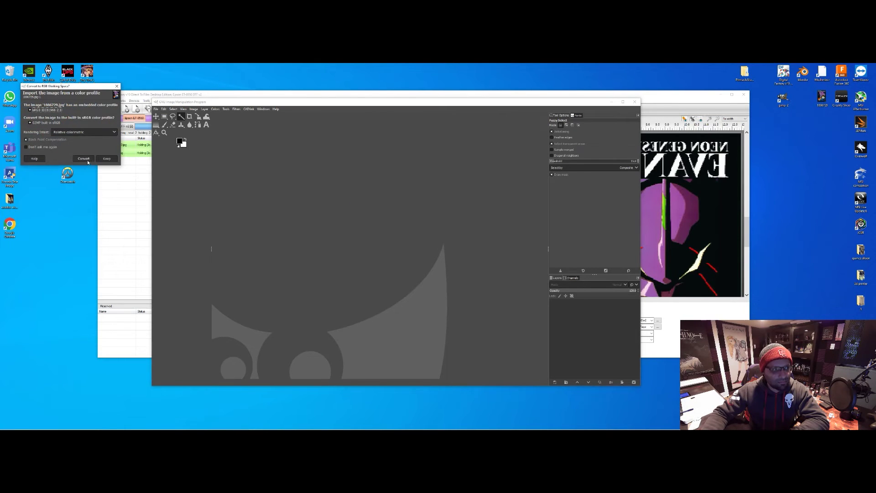
click(84, 159)
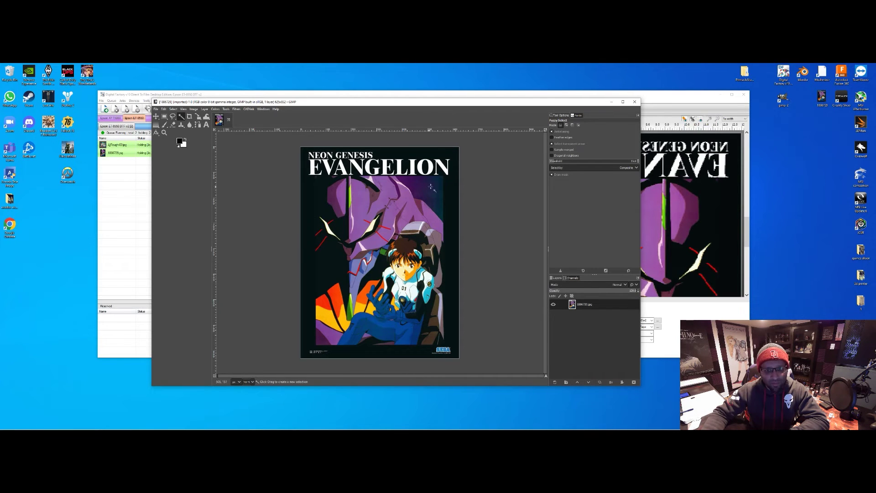
Fuzzy-select the poster's black background with the mask preview on, and delete it to transparency
drag(449, 195, 471, 197)
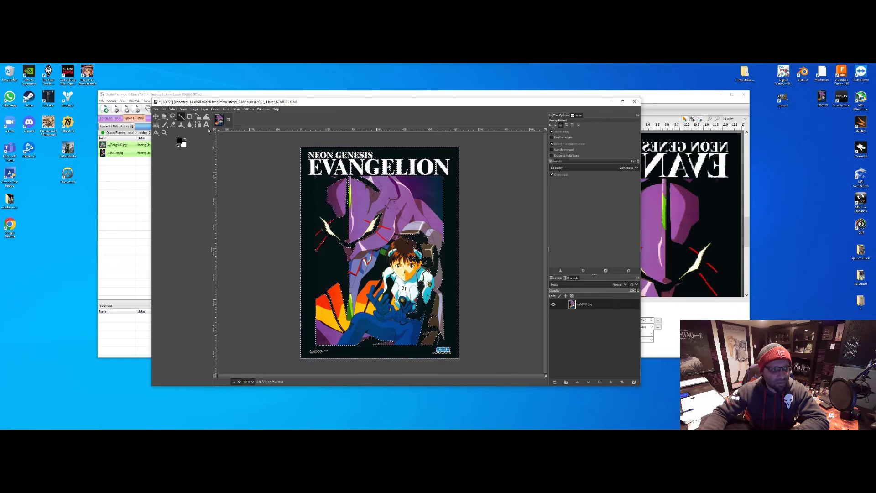
click(552, 175)
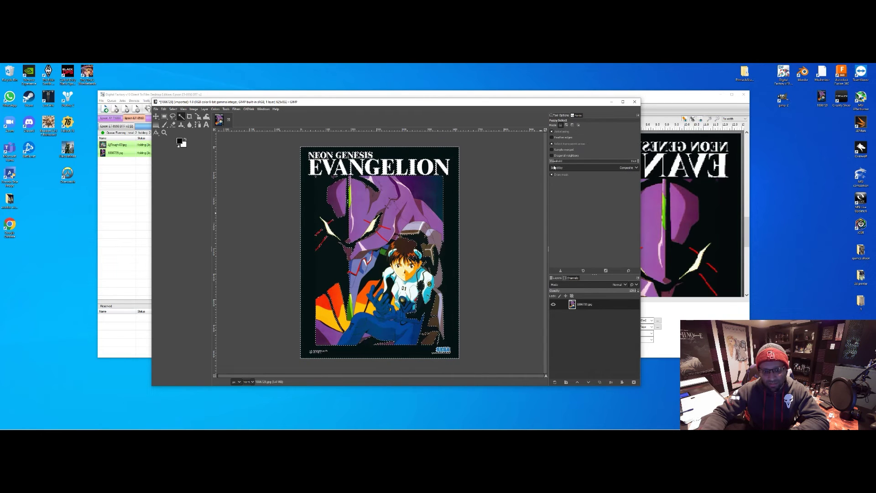
drag(313, 191, 313, 191)
key(Delete)
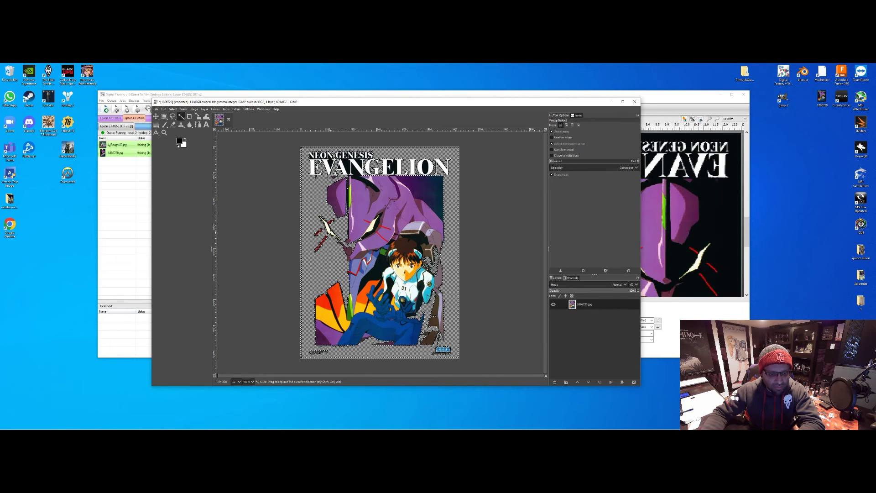
Select the dark areas around the Eva's eye, the O of EVANGELION and the NEON letters, then close GIMP
drag(372, 228, 372, 229)
drag(426, 167, 435, 228)
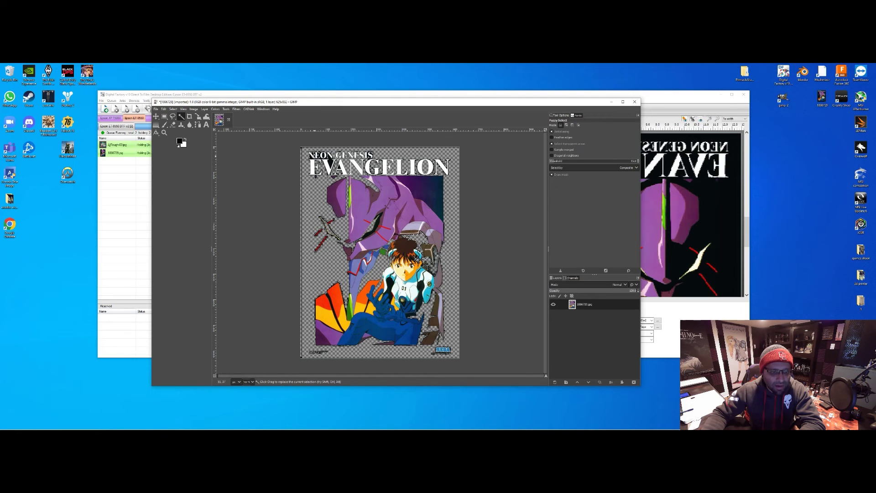
drag(318, 156, 356, 169)
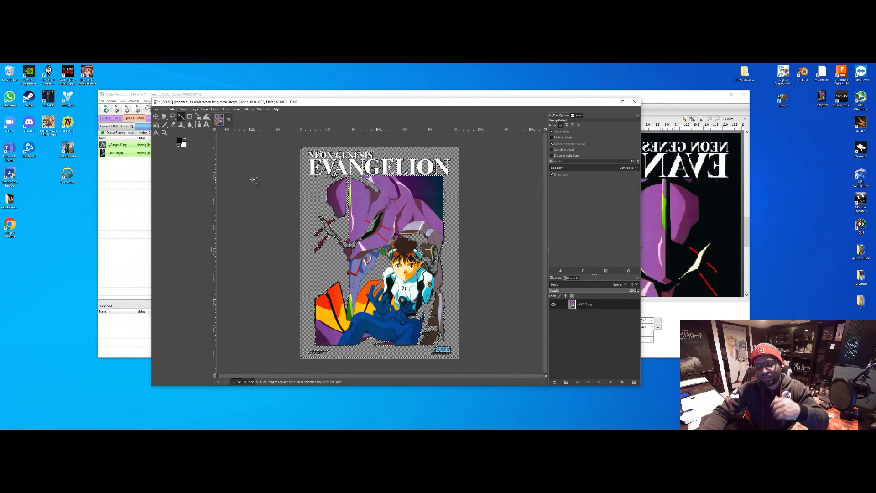
click(634, 101)
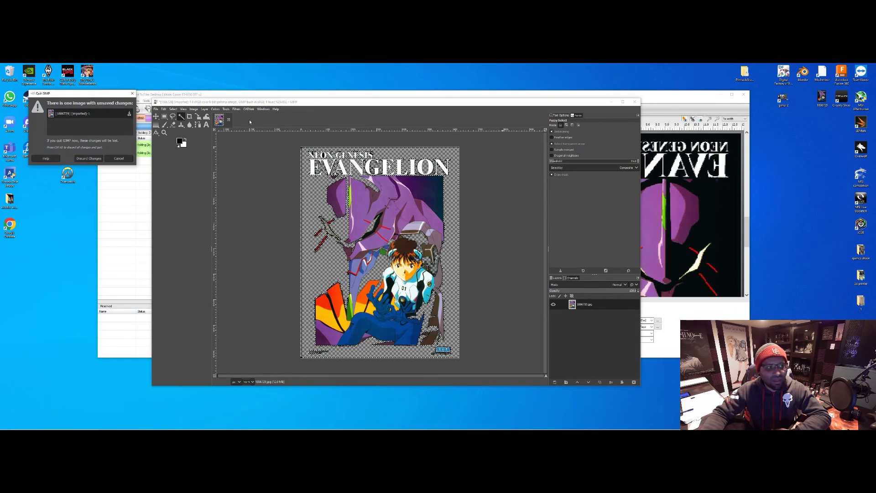
Discard GIMP's unsaved edits, then open a File Explorer window positioned over the print queue
click(89, 158)
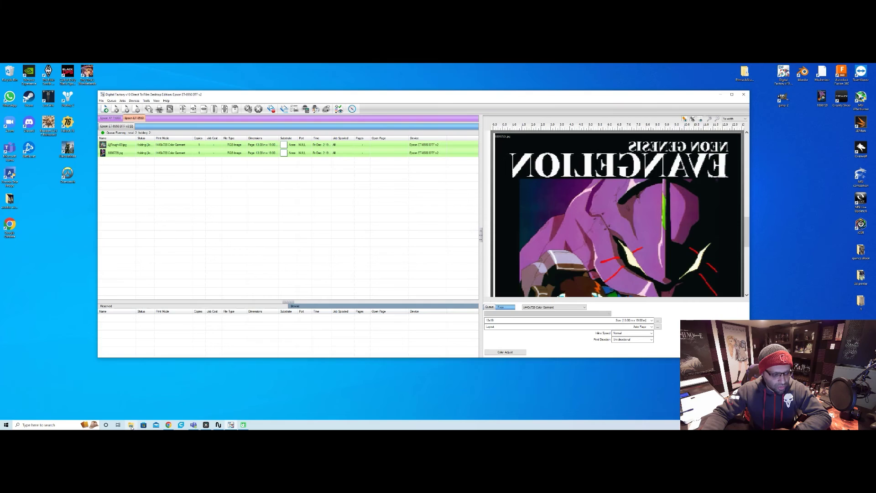
key(super+e)
drag(524, 153, 383, 106)
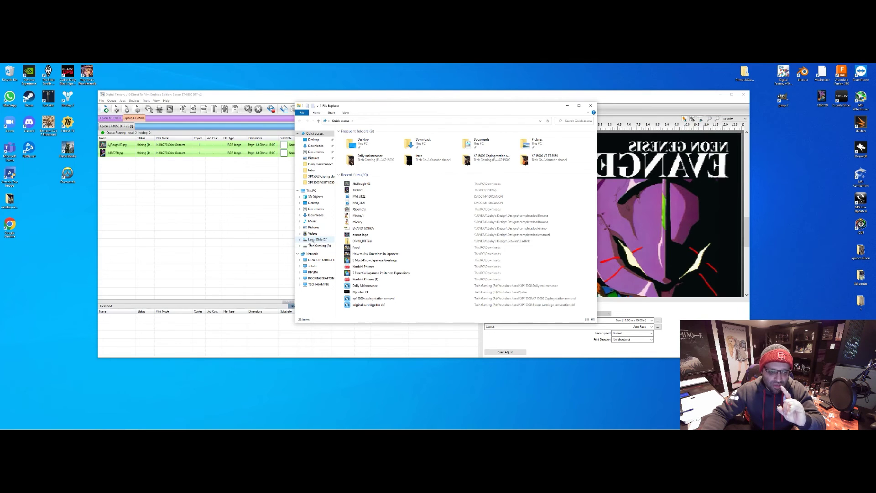
Browse to F:\Programs\GIMP\bin, after briefly checking Program Files (x86) on C:
click(313, 246)
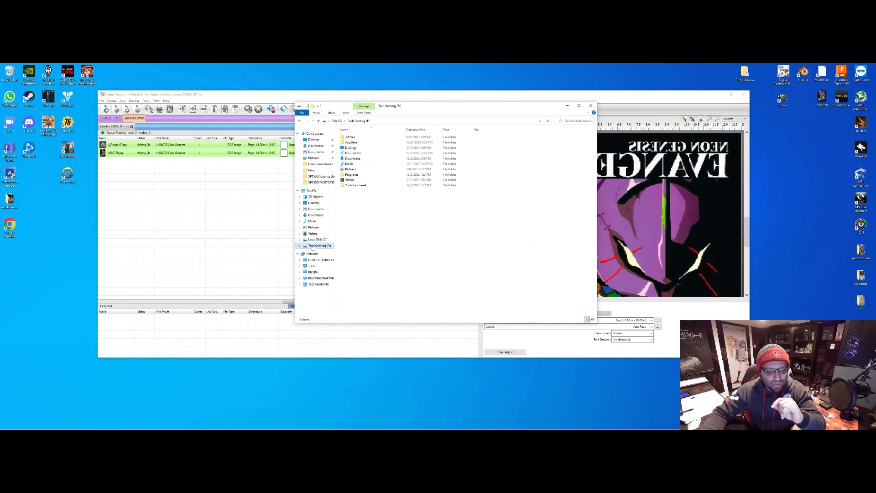
double_click(361, 175)
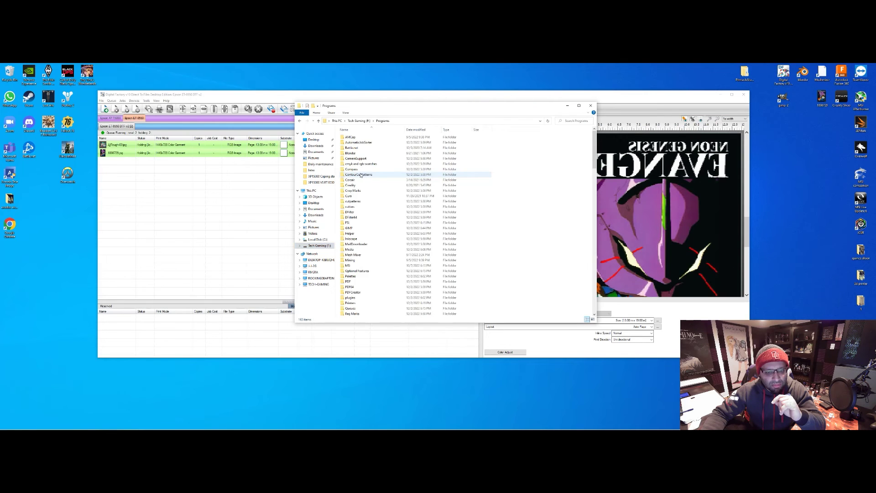
click(318, 240)
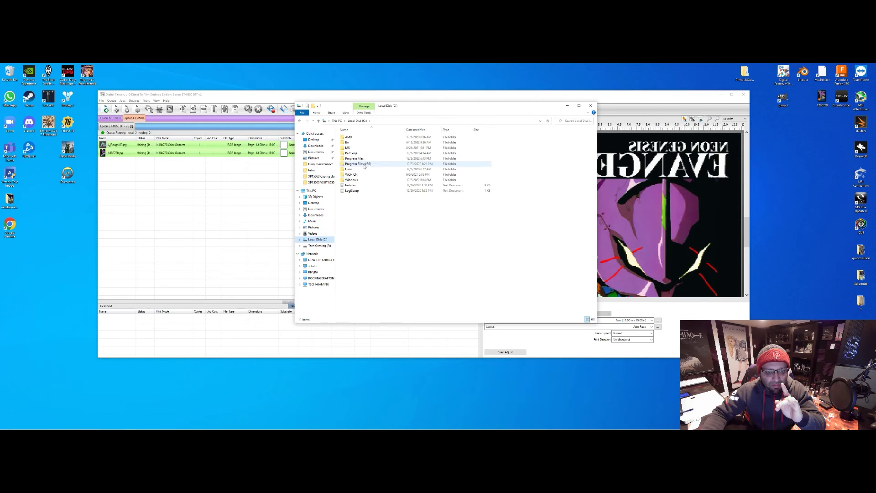
double_click(360, 164)
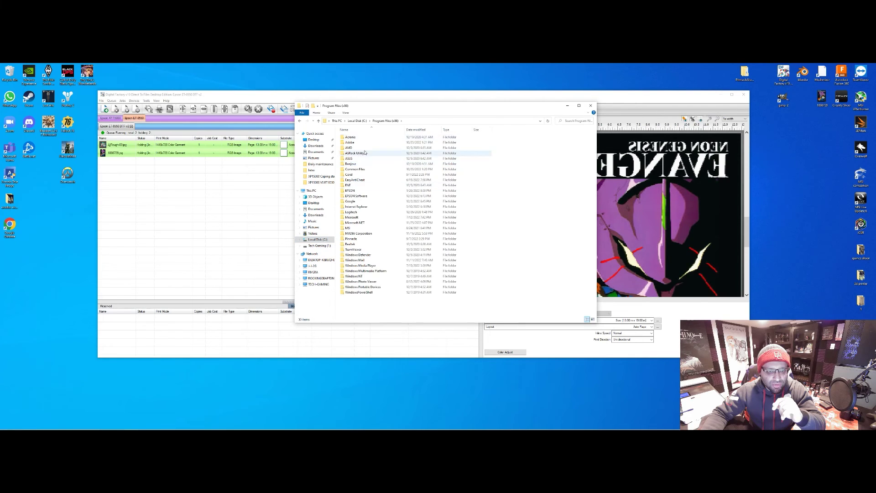
click(320, 246)
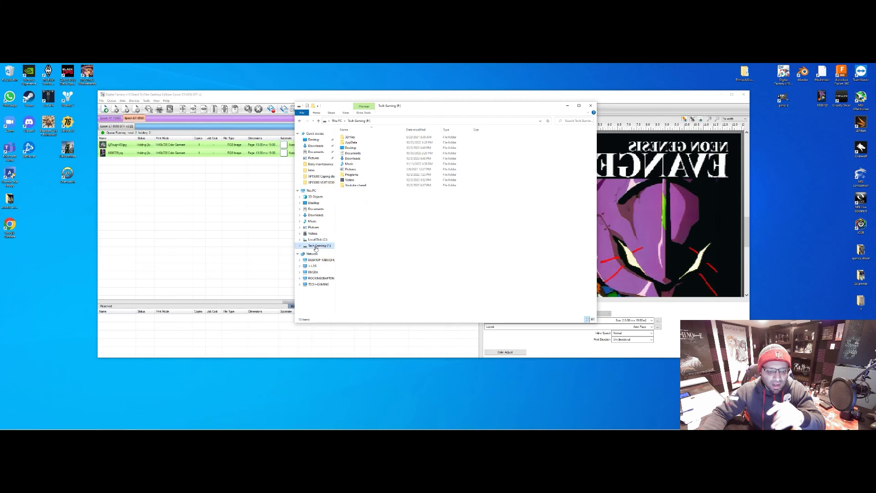
double_click(360, 176)
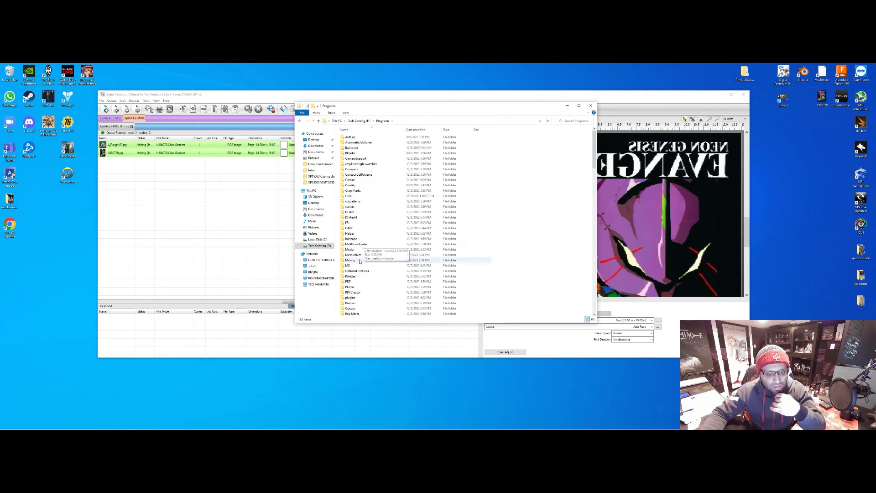
double_click(354, 228)
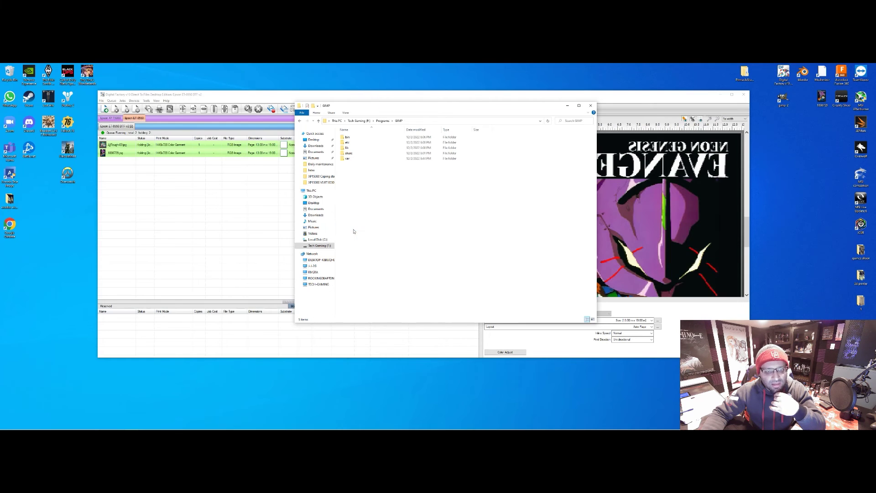
double_click(355, 138)
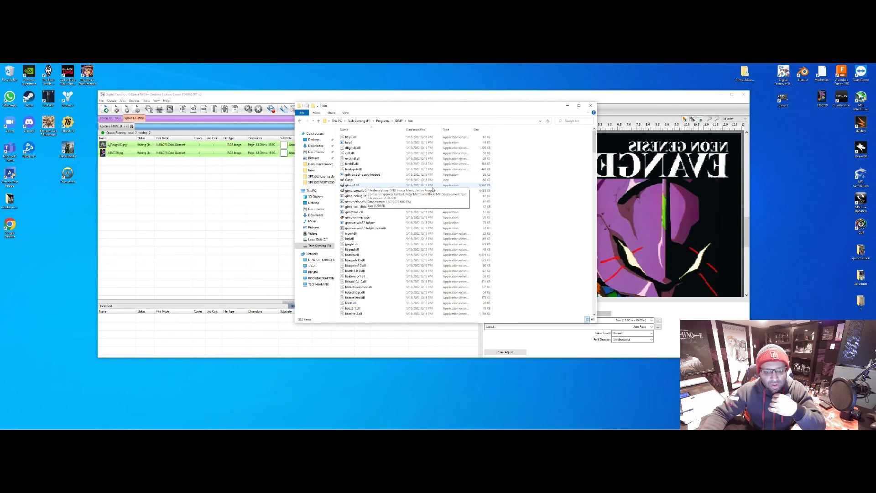
right_click(365, 186)
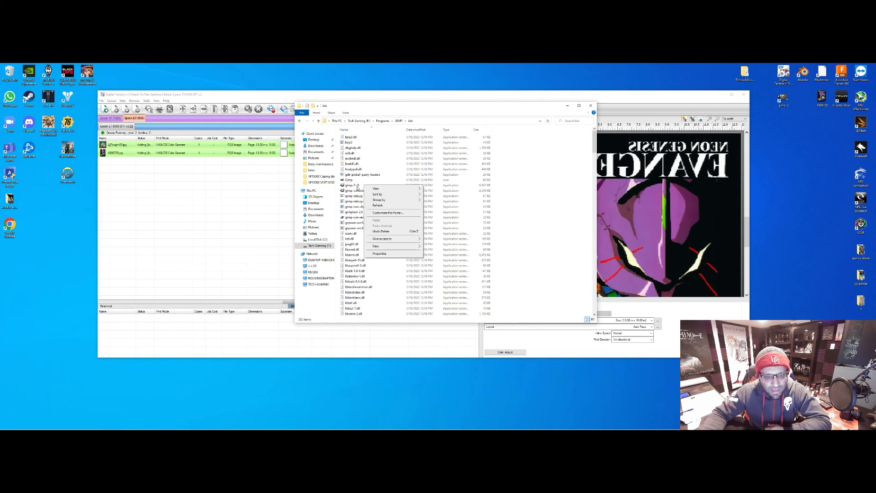
click(356, 185)
right_click(357, 185)
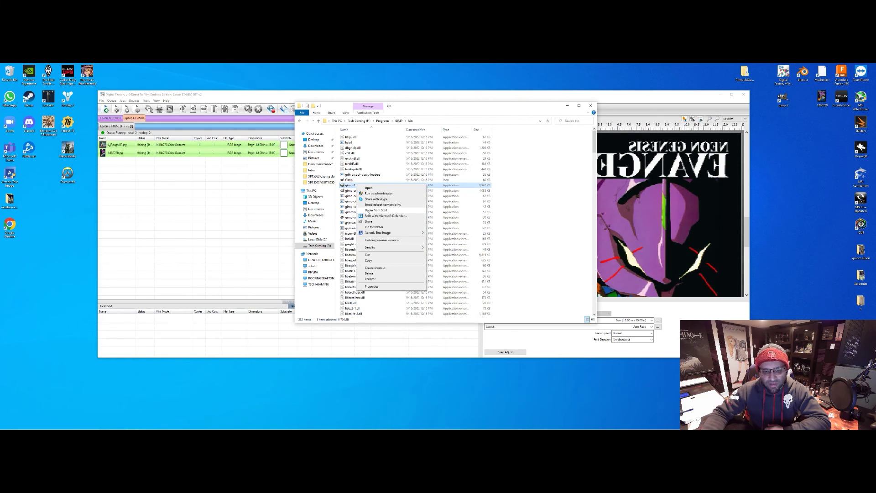
click(368, 210)
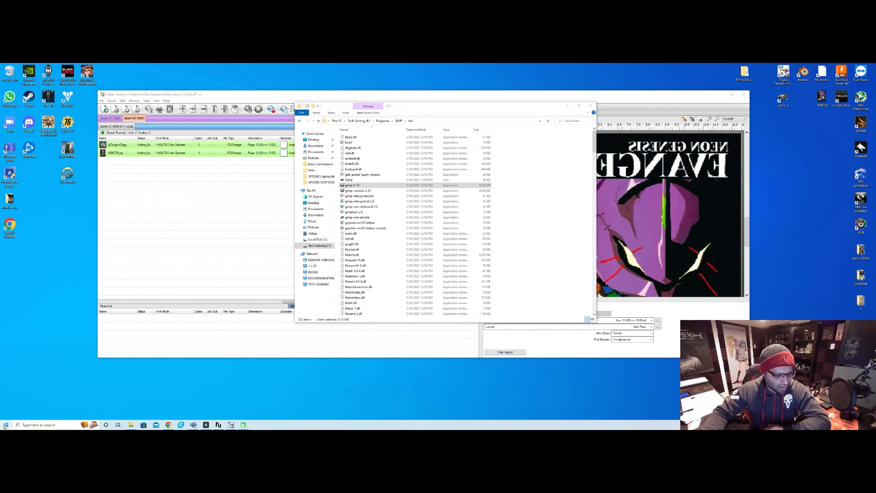
click(5, 424)
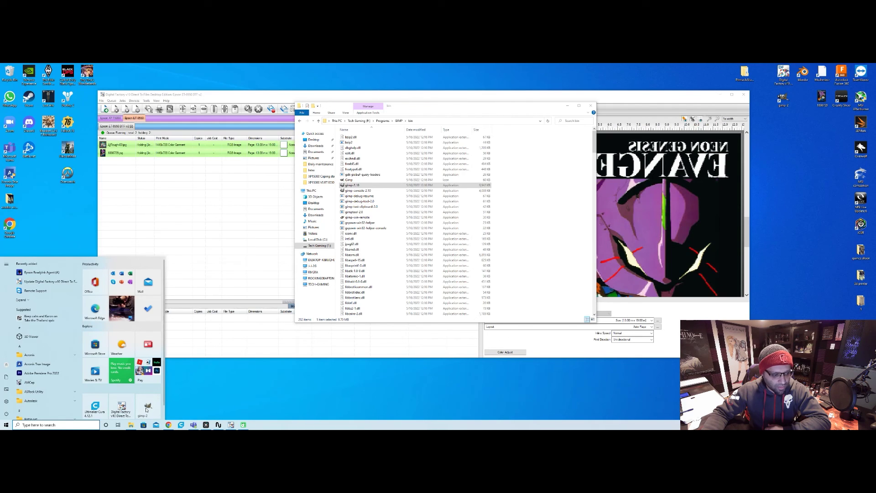
Drag the gimp-2 tile from the Start menu onto the desktop as a shortcut
drag(146, 409, 418, 384)
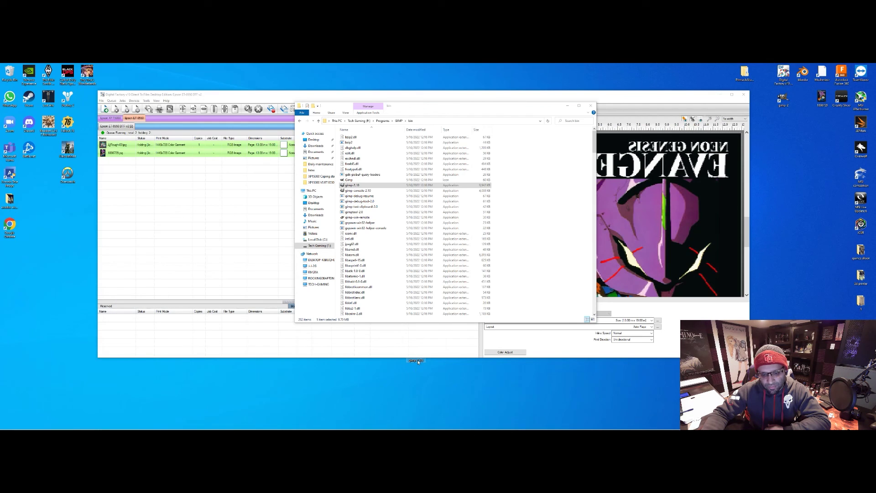